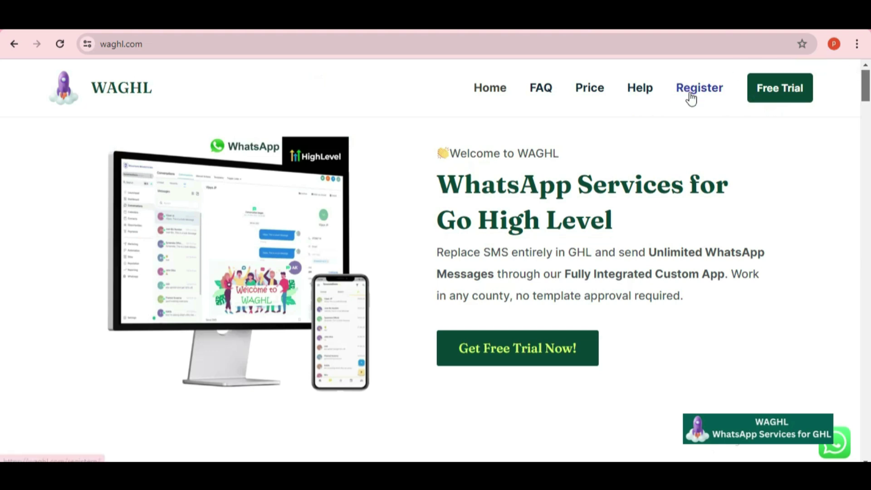
Go to the WAGHL Register page and scroll down to the Register Now link
{"action": "left_click", "coordinate": [693, 97]}
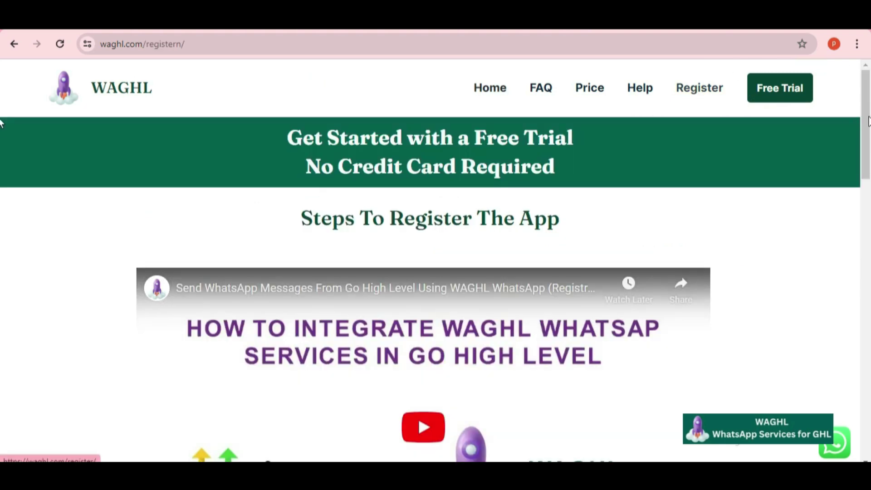
{"action": "scroll", "coordinate": [3, 227], "scroll_direction": "down", "scroll_amount": 15}
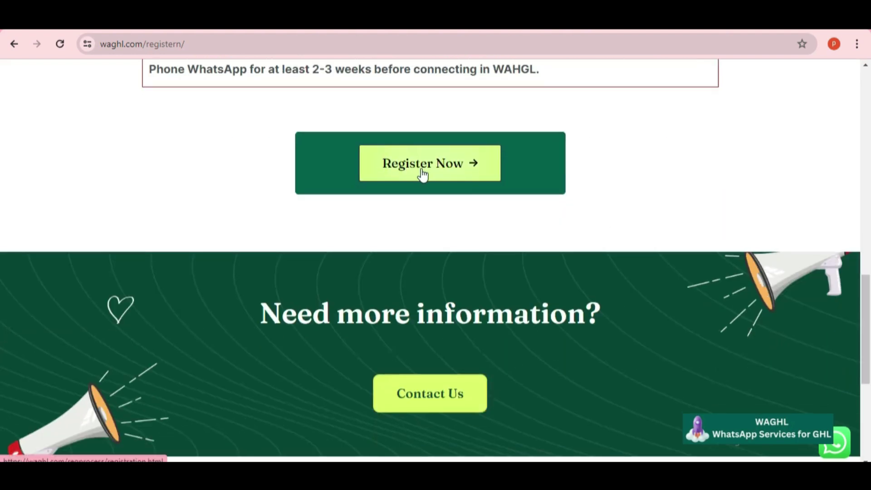
Start the registration wizard and enter the account e-mail address
{"action": "left_click", "coordinate": [421, 168]}
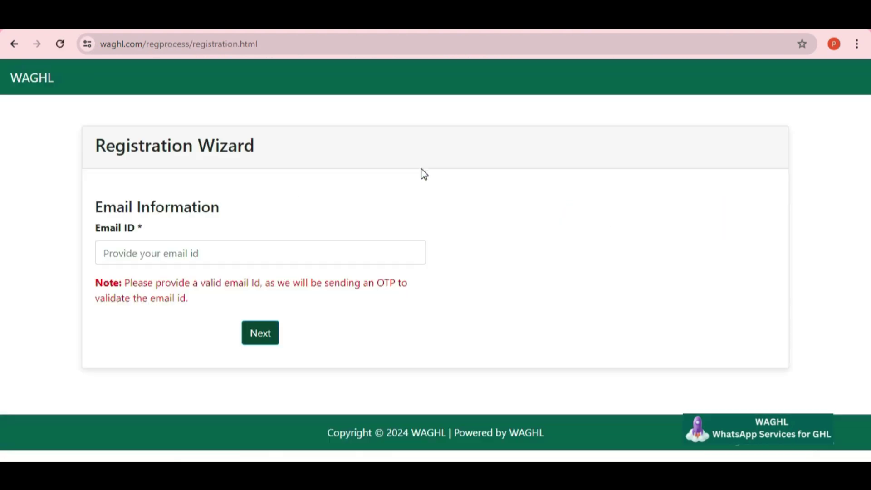
{"action": "left_click", "coordinate": [183, 248]}
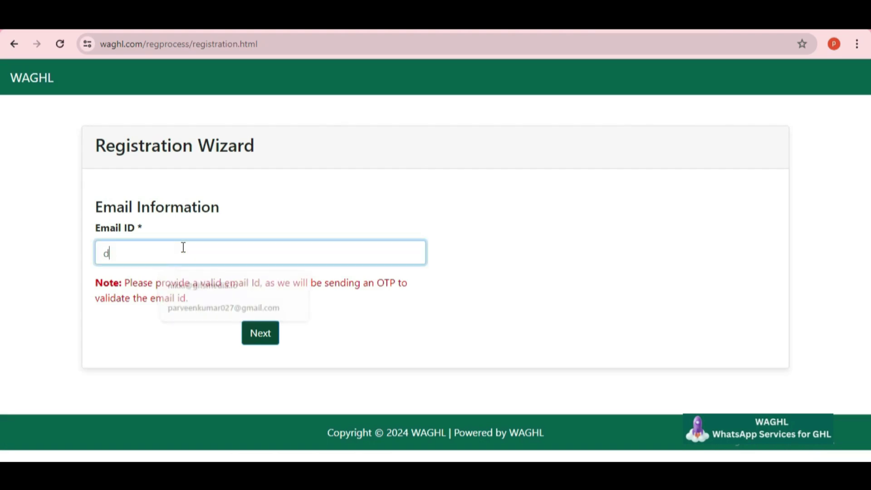
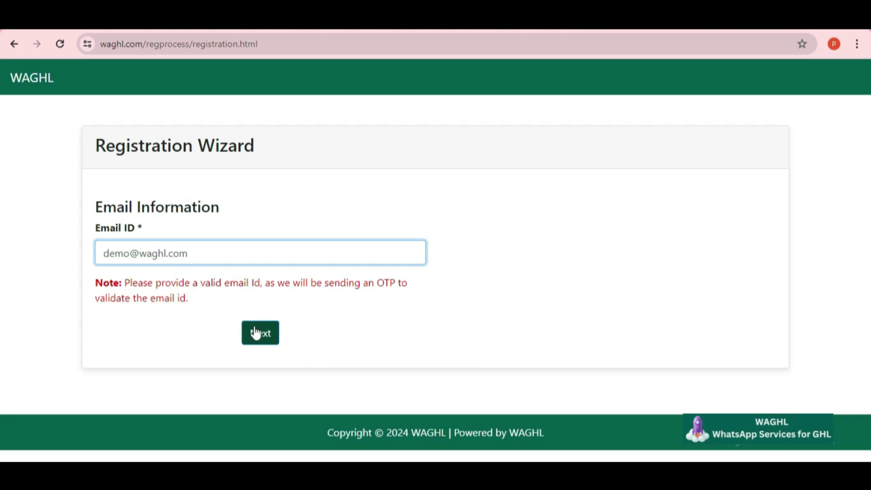
{"action": "left_click", "coordinate": [255, 333]}
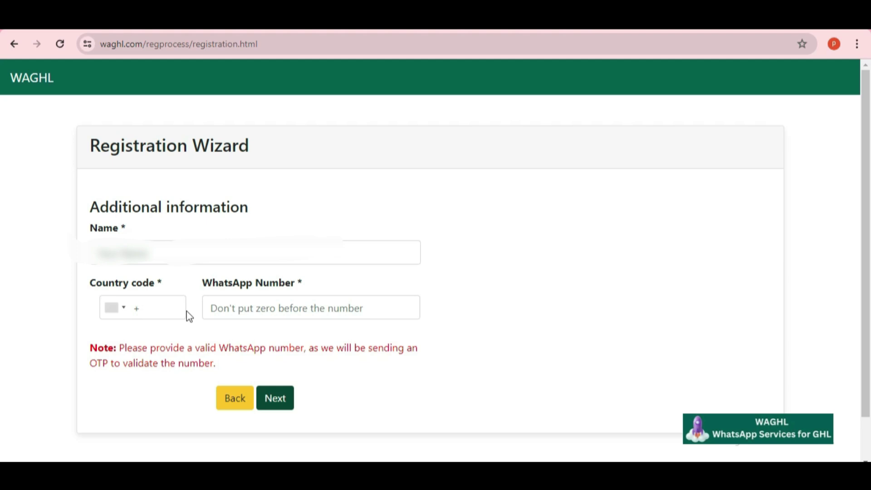
Fill in the registrant's name, country code and WhatsApp number, then submit for OTP verification
{"action": "left_click", "coordinate": [166, 252]}
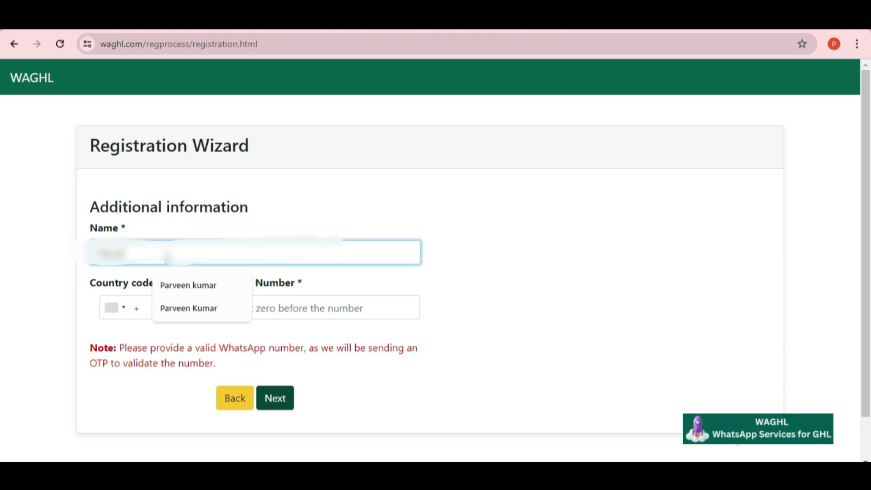
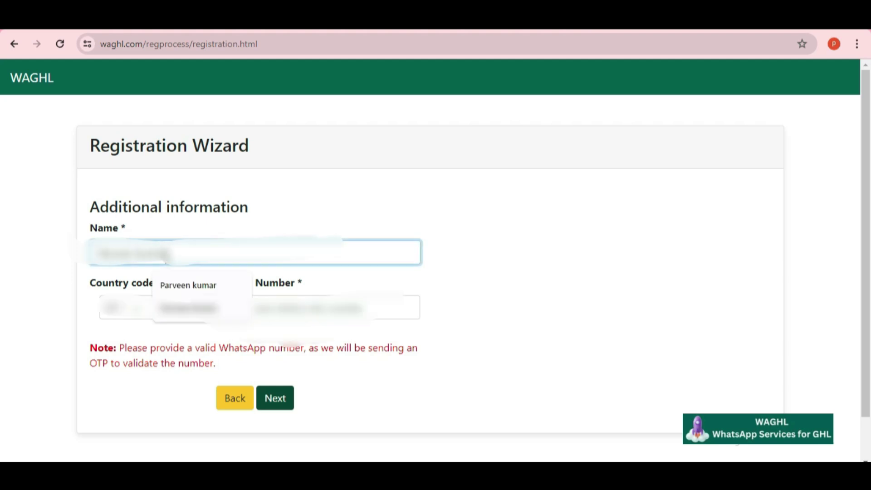
{"action": "left_click", "coordinate": [144, 305]}
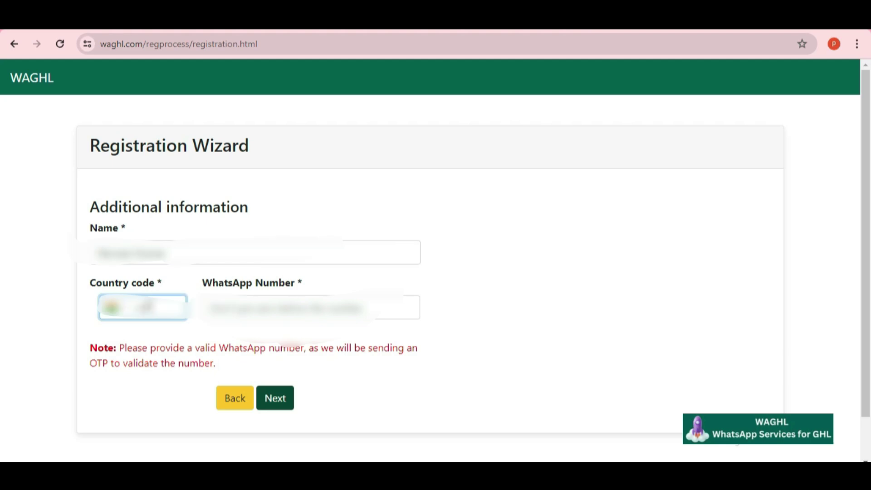
{"action": "left_click", "coordinate": [329, 308]}
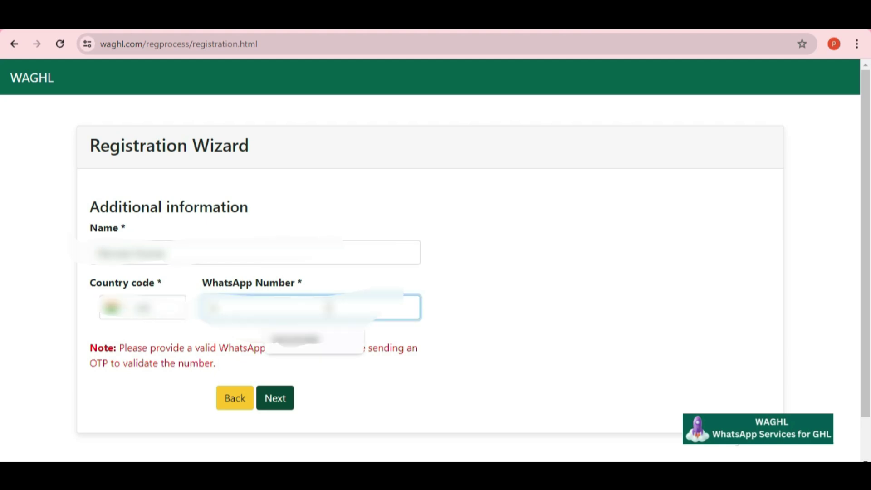
{"action": "left_click", "coordinate": [313, 339]}
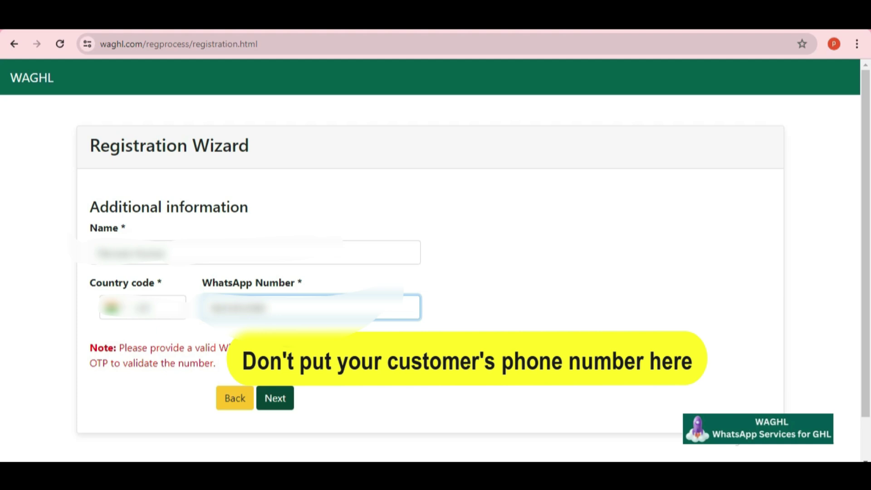
{"action": "left_click", "coordinate": [281, 407]}
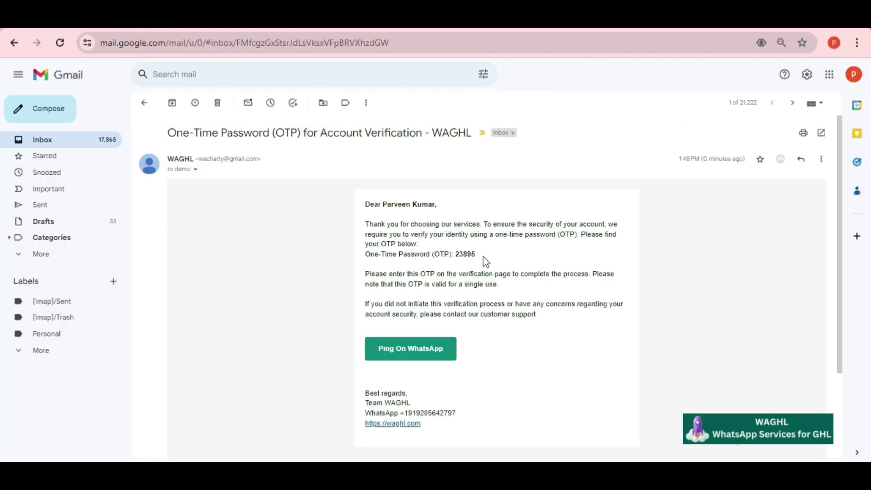
Select and copy the one-time password from the WAGHL verification e-mail
{"action": "double_click", "coordinate": [471, 255]}
{"action": "key", "text": "ctrl+c"}
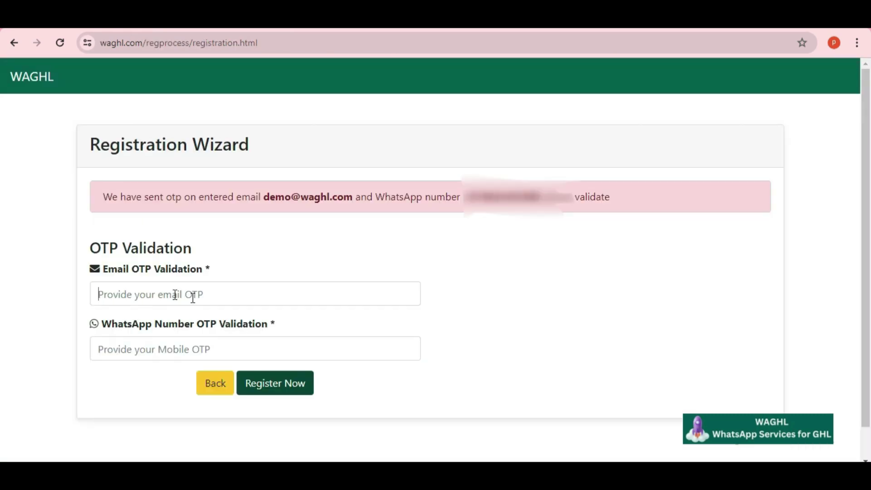
Paste the e-mail and WhatsApp OTPs and finish registering
{"action": "left_click", "coordinate": [172, 295]}
{"action": "key", "text": "ctrl+v"}
{"action": "left_click", "coordinate": [143, 344]}
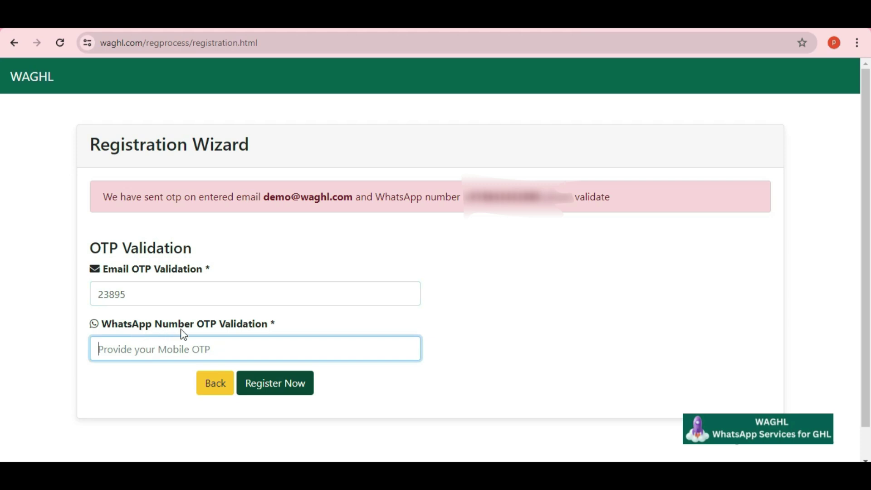
{"action": "key", "text": "ctrl+v"}
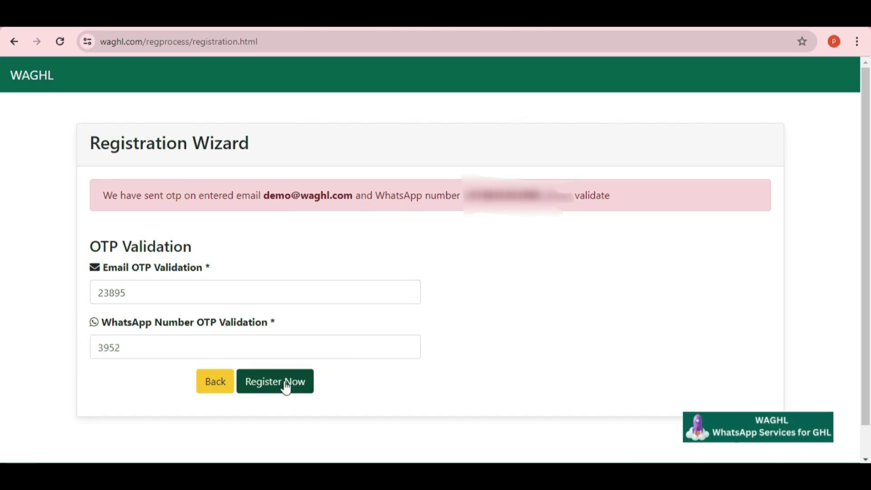
{"action": "left_click", "coordinate": [287, 386]}
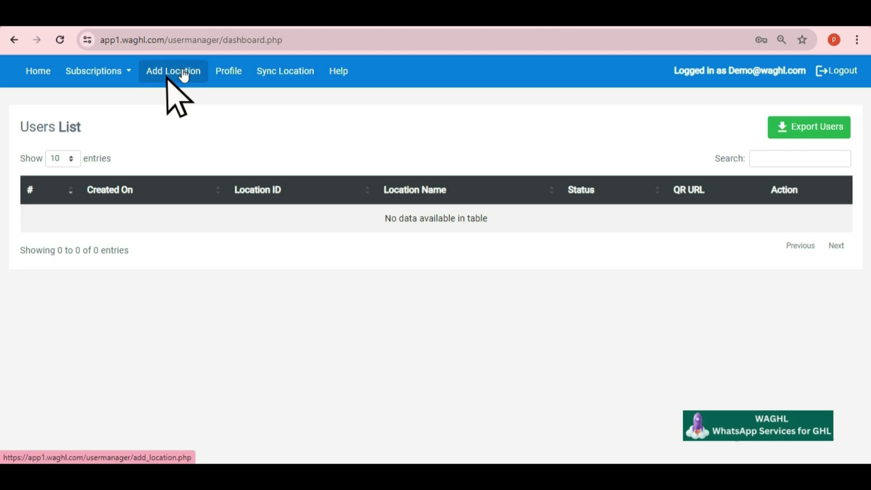
Add a location in WAGHL using the WAGHL Demo sub-account's location ID from GoHighLevel
{"action": "left_click", "coordinate": [180, 78]}
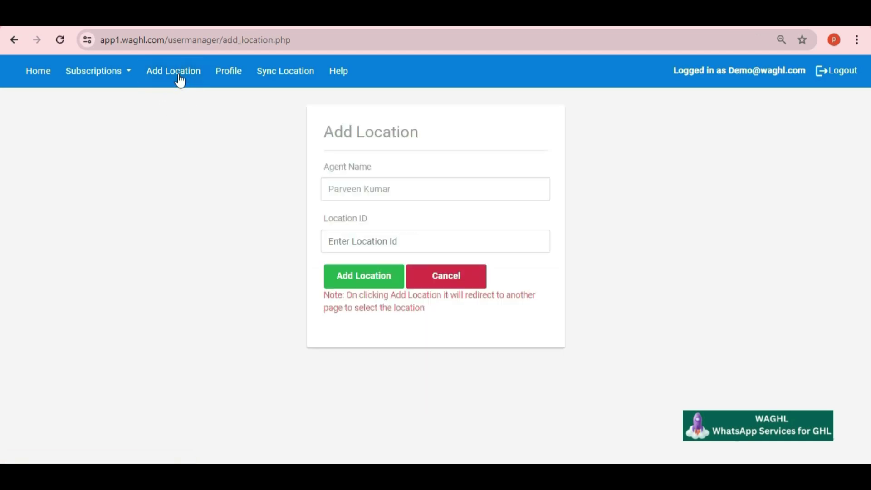
{"action": "left_click", "coordinate": [364, 235]}
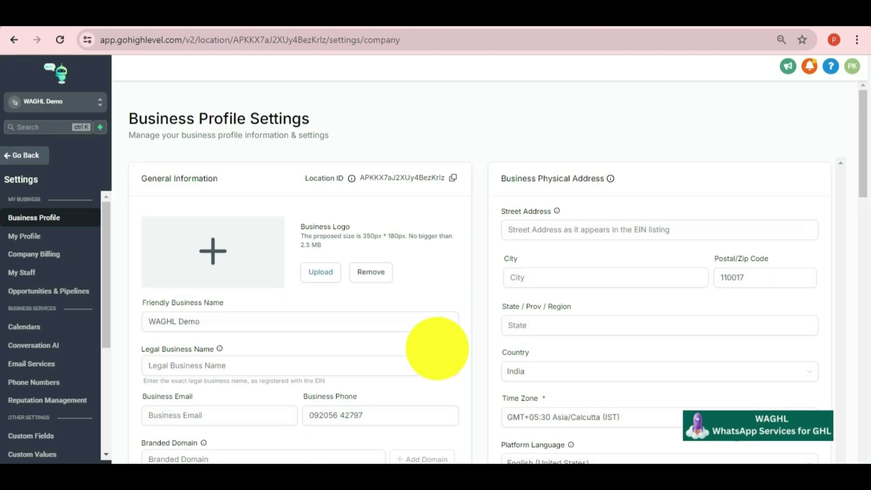
{"action": "left_click", "coordinate": [453, 178]}
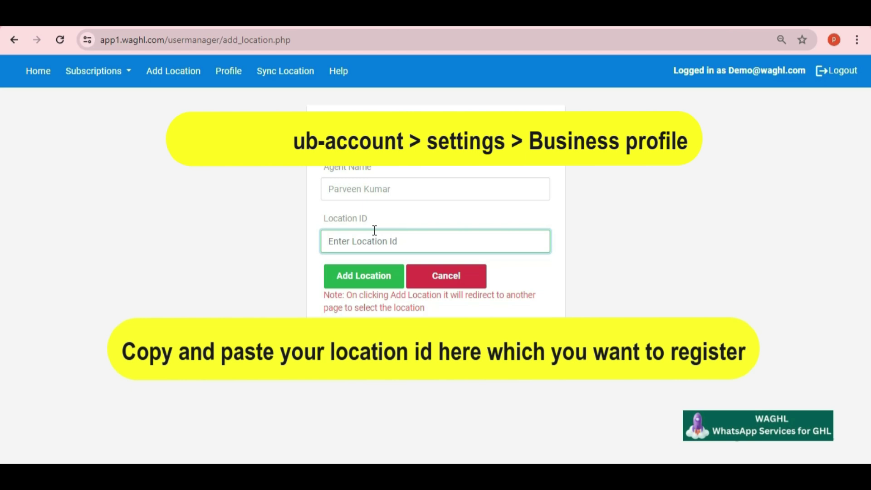
{"action": "key", "text": "ctrl+v"}
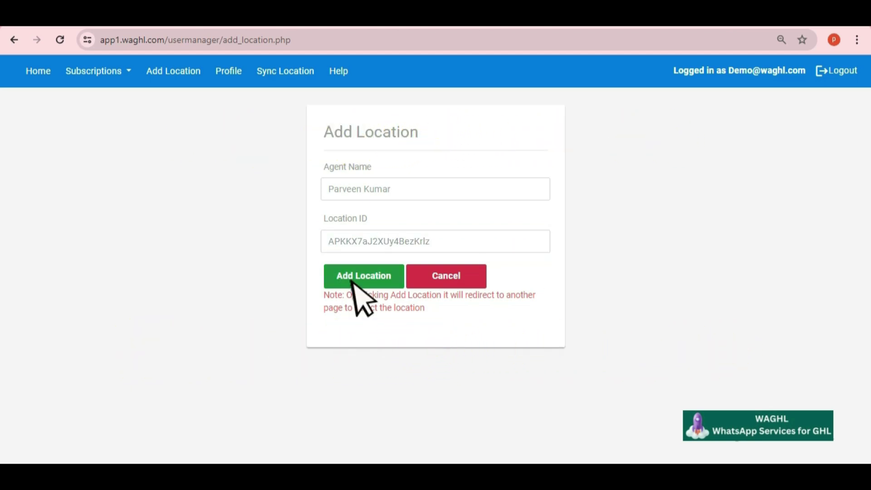
{"action": "left_click", "coordinate": [369, 276]}
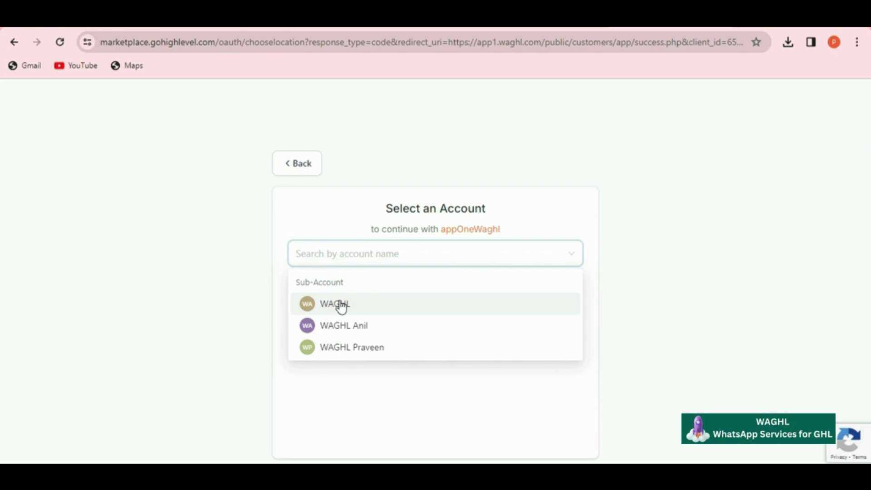
Choose the WAGHL sub-account to authorise the app
{"action": "left_click", "coordinate": [341, 304]}
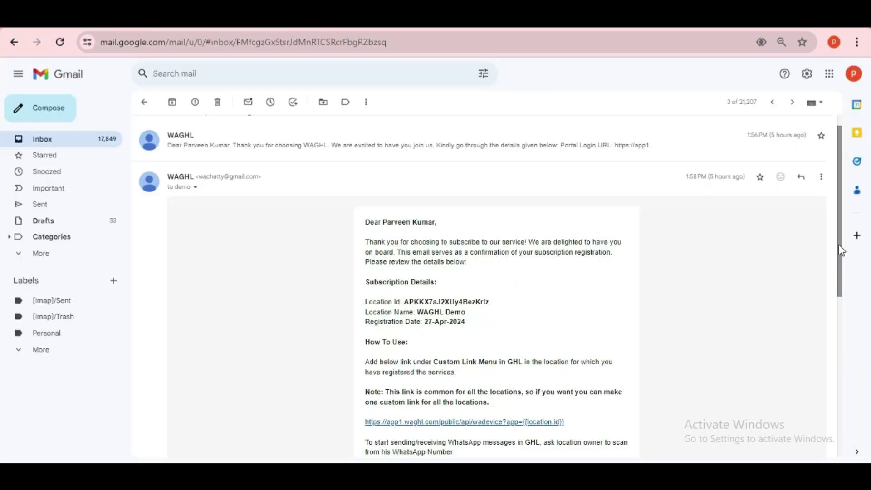
Select the custom menu link URL in the WAGHL subscription e-mail
{"action": "scroll", "coordinate": [843, 252], "scroll_direction": "down", "scroll_amount": 3}
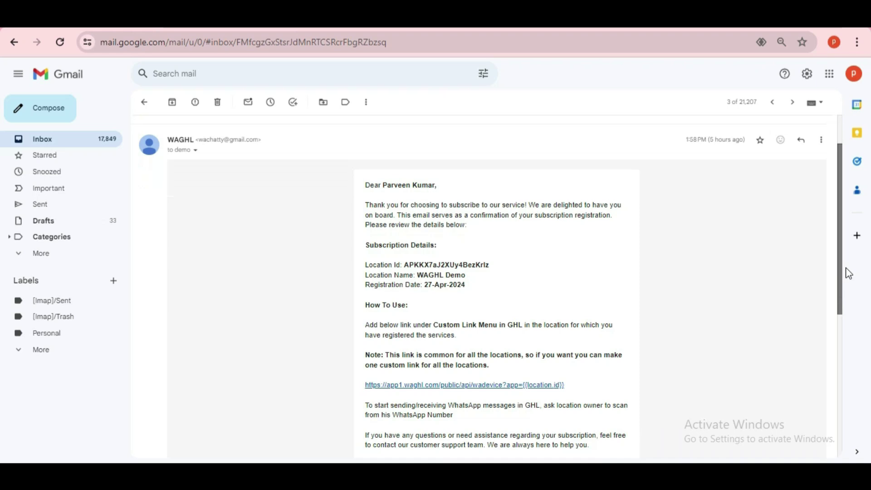
{"action": "scroll", "coordinate": [850, 285], "scroll_direction": "down", "scroll_amount": 1}
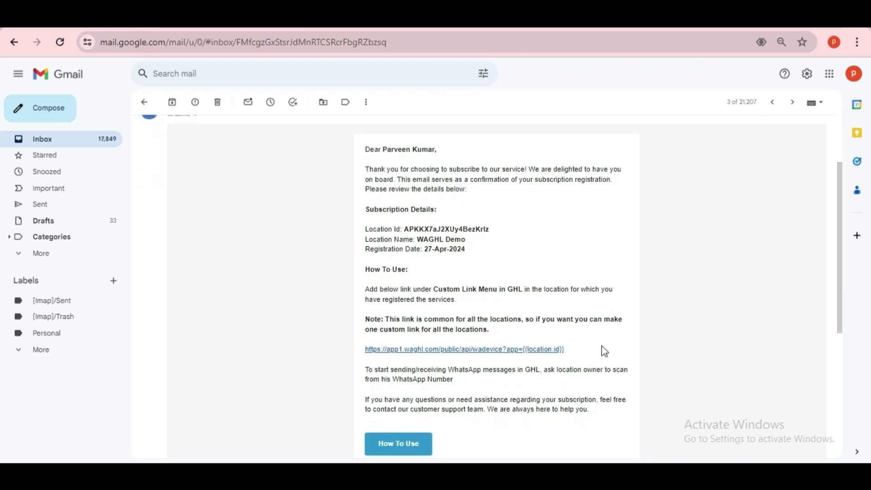
{"action": "left_click_drag", "start_coordinate": [567, 351], "coordinate": [368, 358]}
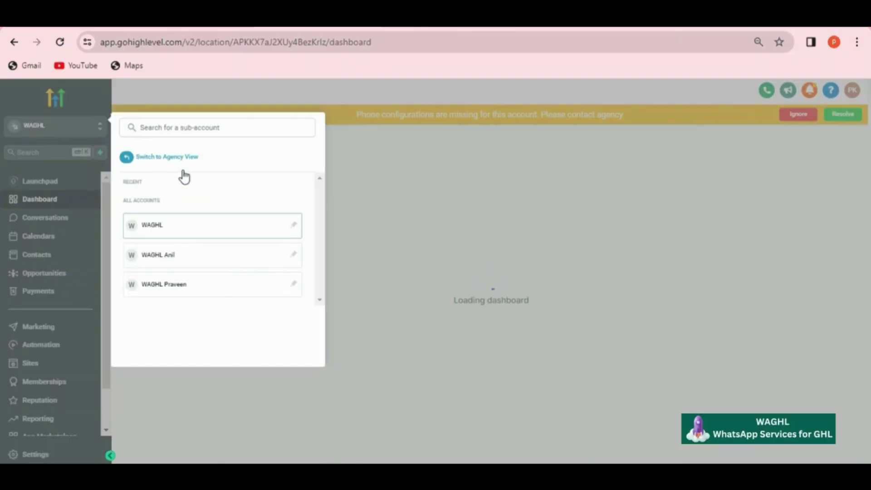
Switch to the agency view and go to Settings > Custom Menu Links
{"action": "left_click", "coordinate": [173, 158]}
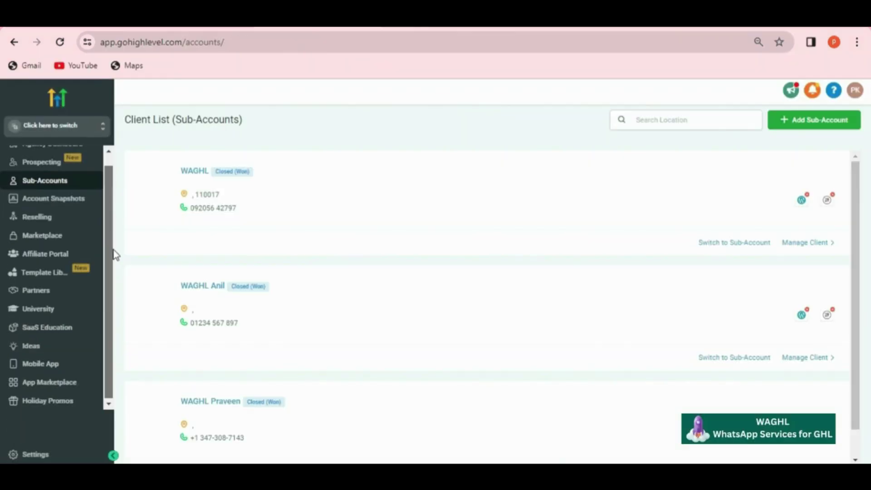
{"action": "left_click", "coordinate": [35, 454]}
{"action": "left_click", "coordinate": [37, 365]}
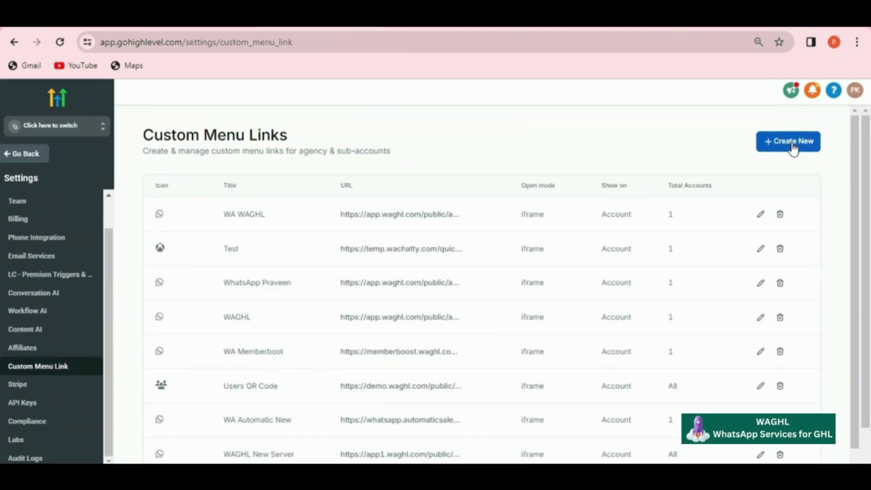
Create a new custom menu link with the WhatsApp icon and title 'WhatsApp'
{"action": "left_click", "coordinate": [793, 149]}
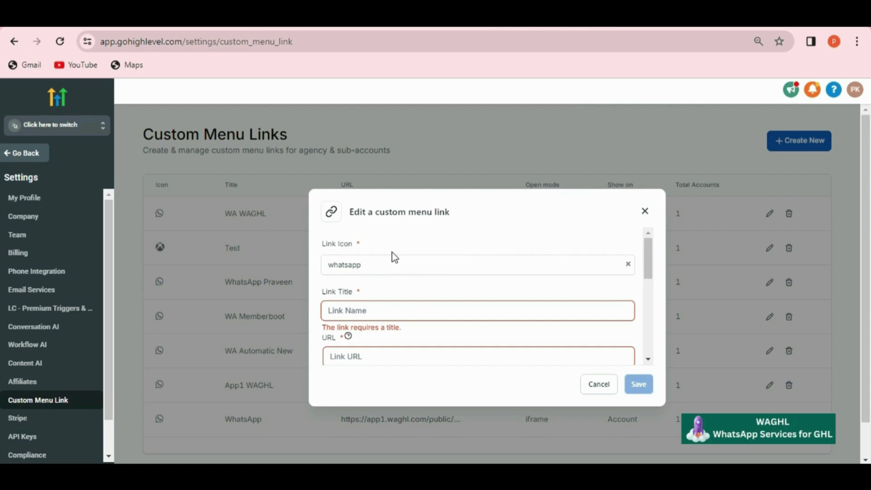
{"action": "left_click", "coordinate": [362, 261]}
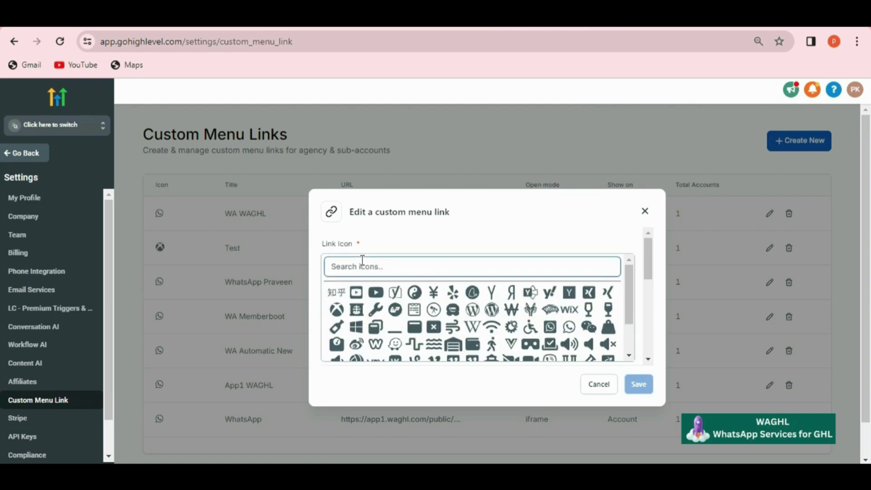
{"action": "type", "text": "whatsAp"}
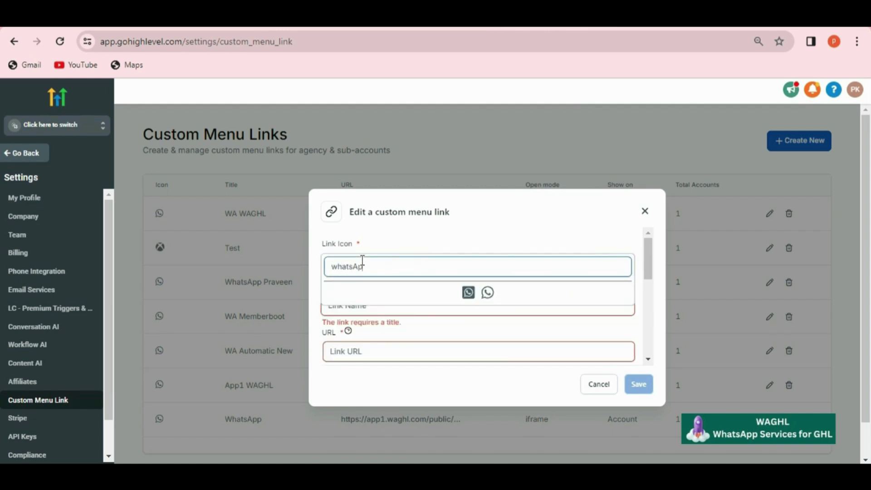
{"action": "type", "text": "p"}
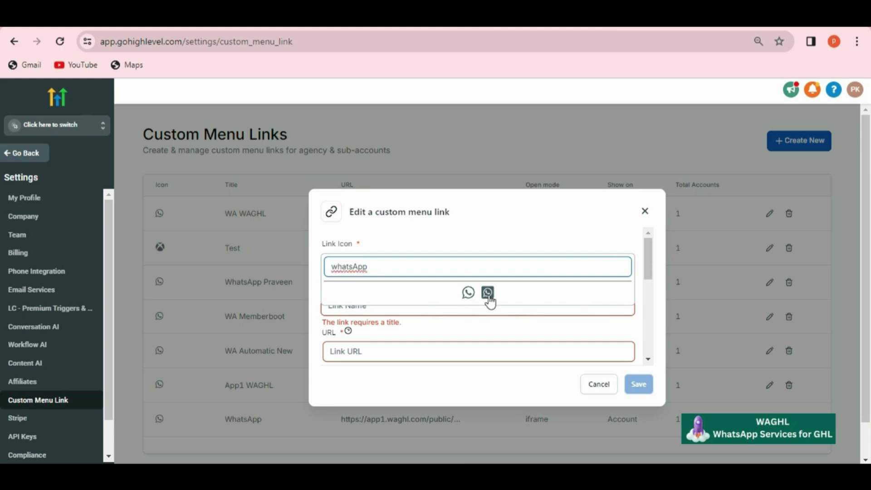
{"action": "left_click", "coordinate": [487, 292]}
{"action": "left_click", "coordinate": [410, 308]}
{"action": "type", "text": "WhatsA"}
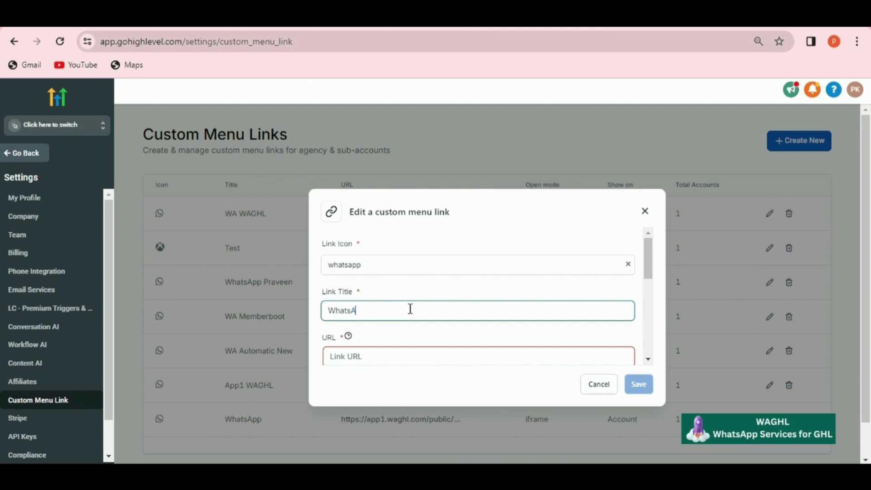
{"action": "type", "text": "pp"}
{"action": "scroll", "coordinate": [443, 287], "scroll_direction": "down", "scroll_amount": 2}
{"action": "left_click", "coordinate": [415, 287]}
{"action": "key", "text": "ctrl+v"}
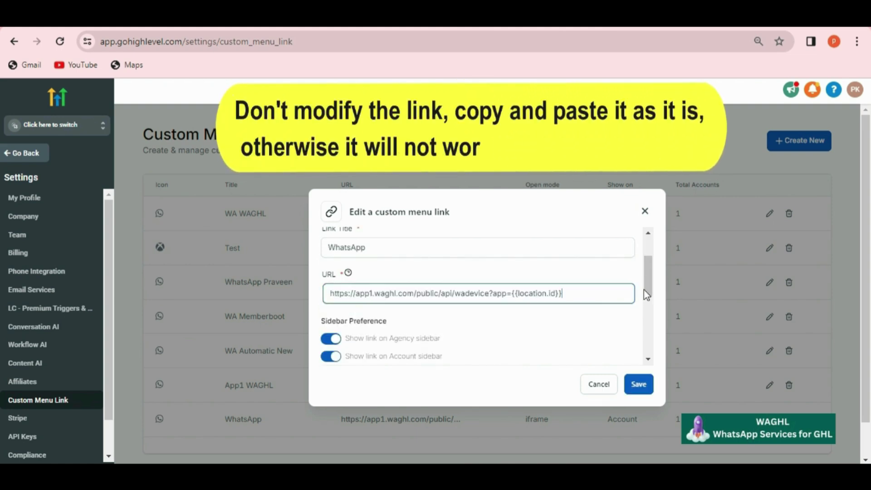
{"action": "scroll", "coordinate": [647, 298], "scroll_direction": "down", "scroll_amount": 1}
{"action": "scroll", "coordinate": [647, 301], "scroll_direction": "down", "scroll_amount": 1}
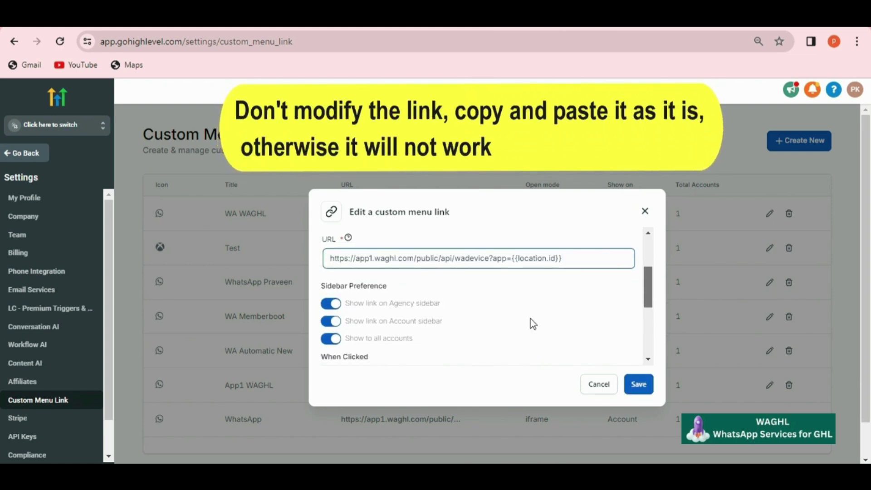
Hide the link from the agency sidebar and all accounts, assign it to WAGHL, and save
{"action": "left_click", "coordinate": [329, 307]}
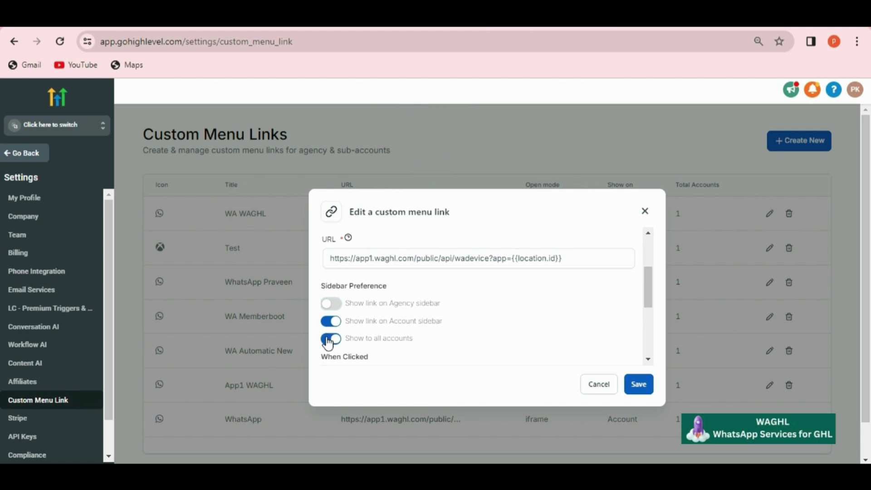
{"action": "scroll", "coordinate": [326, 317], "scroll_direction": "down", "scroll_amount": 1}
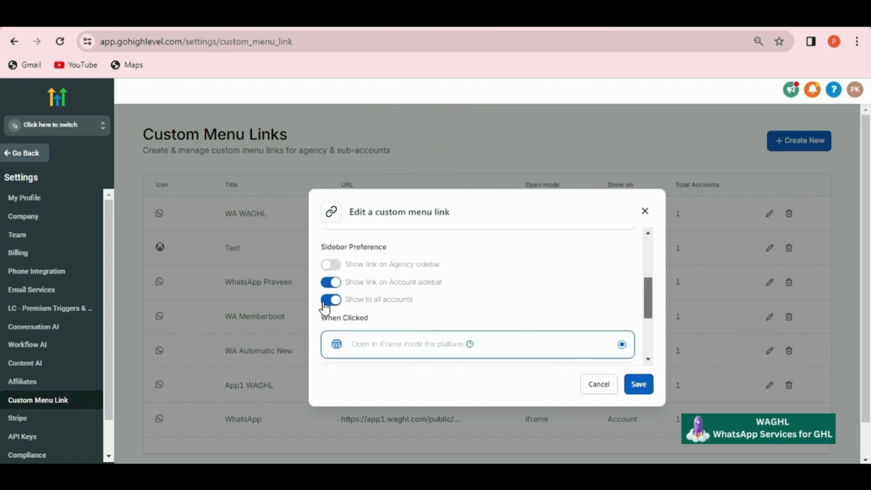
{"action": "left_click", "coordinate": [325, 301]}
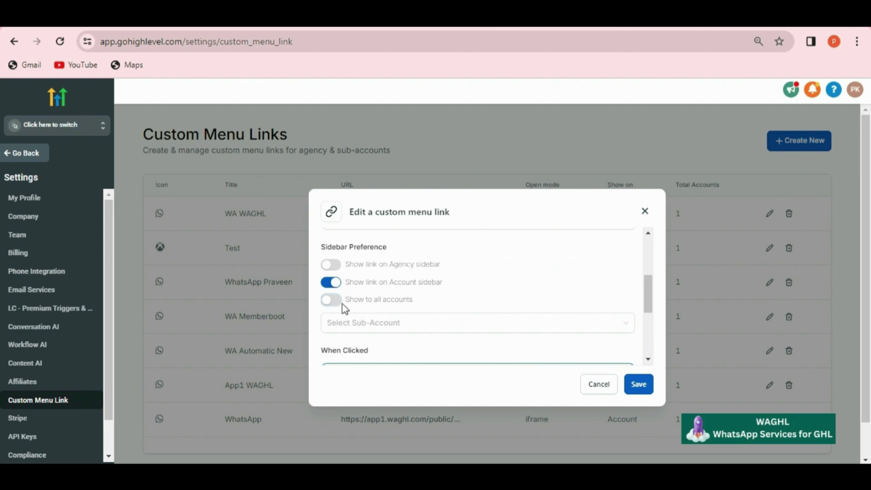
{"action": "left_click", "coordinate": [352, 323]}
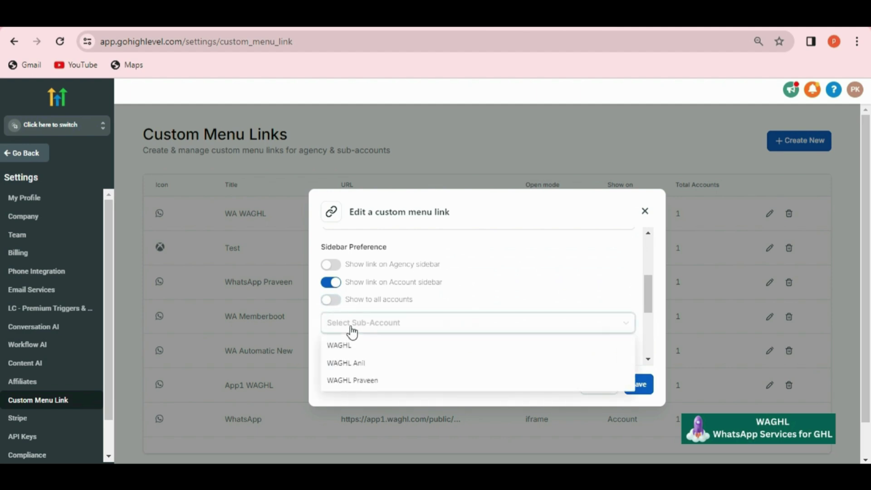
{"action": "left_click", "coordinate": [348, 349]}
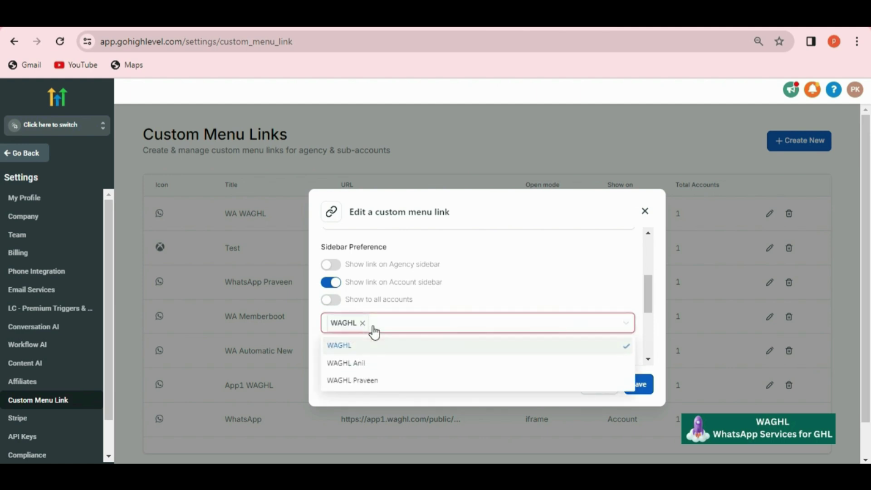
{"action": "left_click_drag", "start_coordinate": [648, 302], "coordinate": [651, 341]}
{"action": "left_click", "coordinate": [639, 385]}
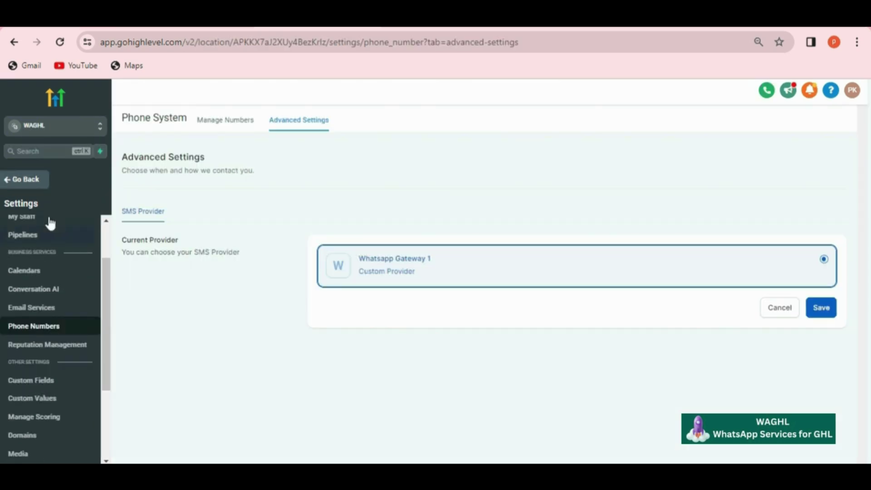
Return to the main menu and open the sub-account's WhatsApp page showing the connection QR code
{"action": "left_click", "coordinate": [30, 182]}
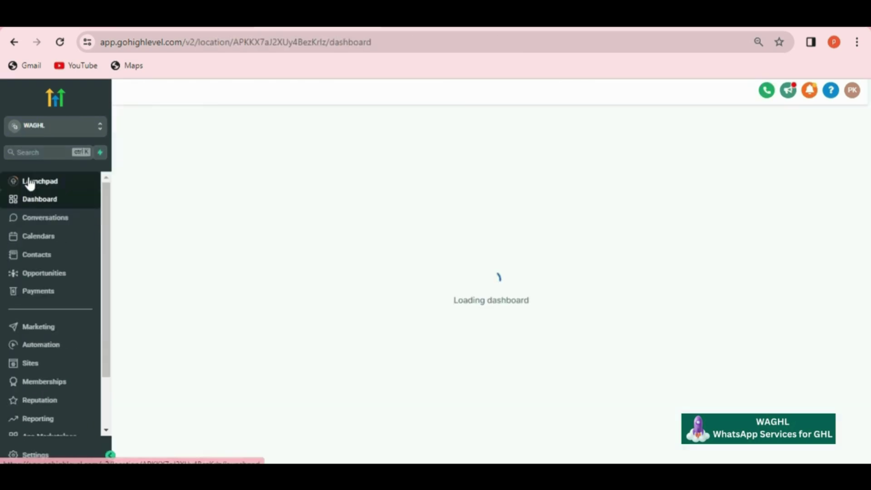
{"action": "scroll", "coordinate": [44, 408], "scroll_direction": "down", "scroll_amount": 1}
{"action": "left_click", "coordinate": [44, 421]}
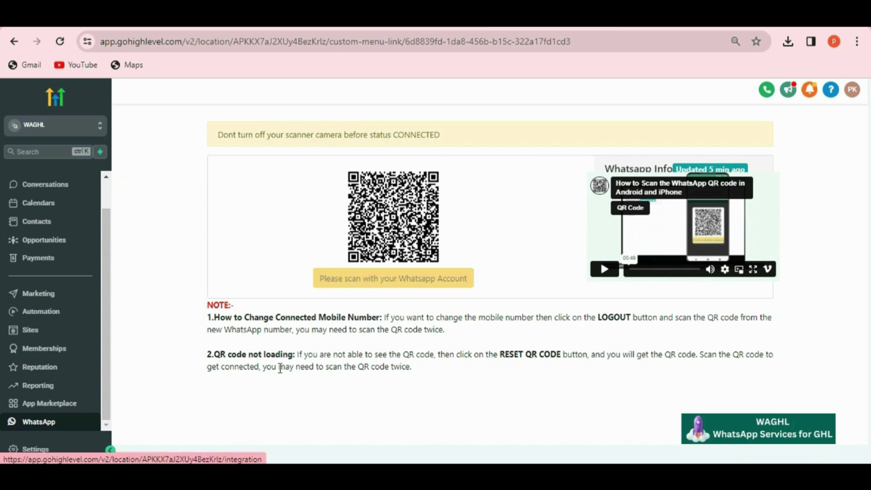
{"action": "mouse_move", "coordinate": [626, 222]}
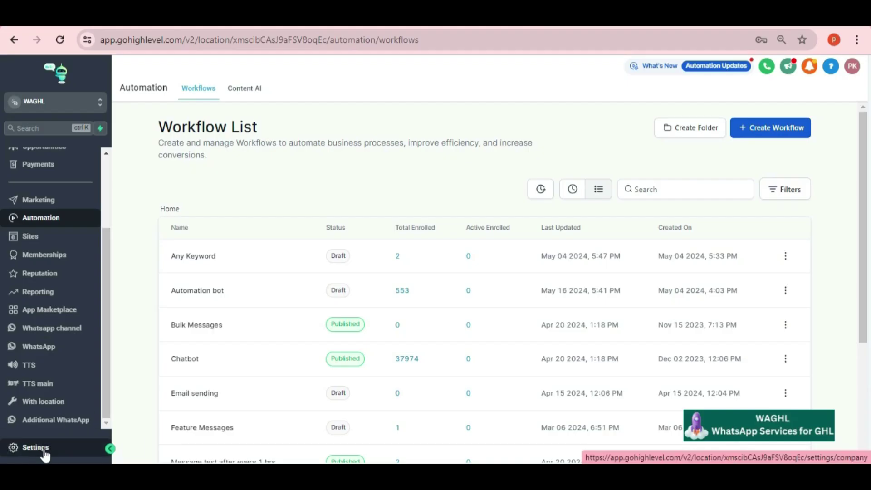
Open Settings > Conversation Providers to confirm WAMSG is listed as an SMS provider
{"action": "left_click", "coordinate": [52, 451]}
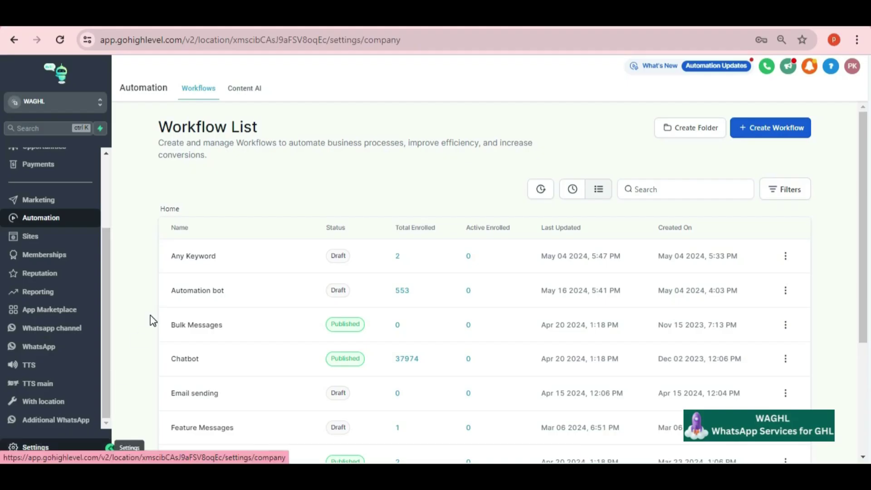
{"action": "scroll", "coordinate": [102, 335], "scroll_direction": "down", "scroll_amount": 2}
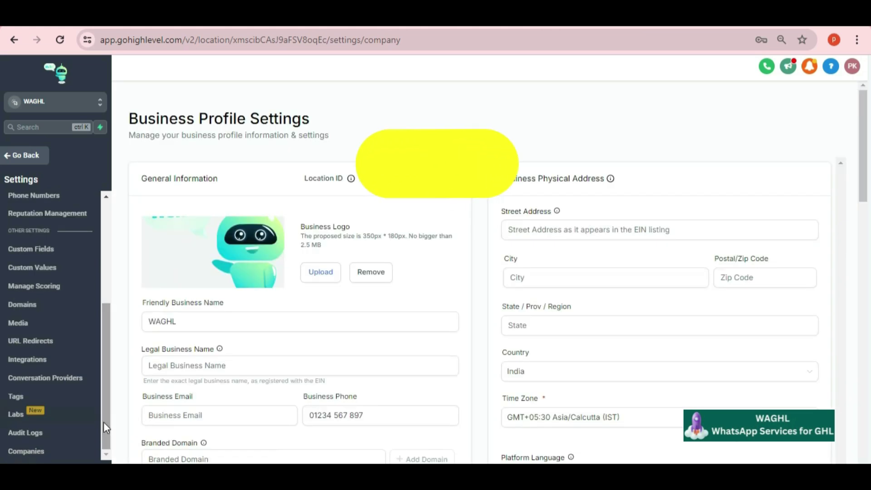
{"action": "left_click", "coordinate": [56, 377]}
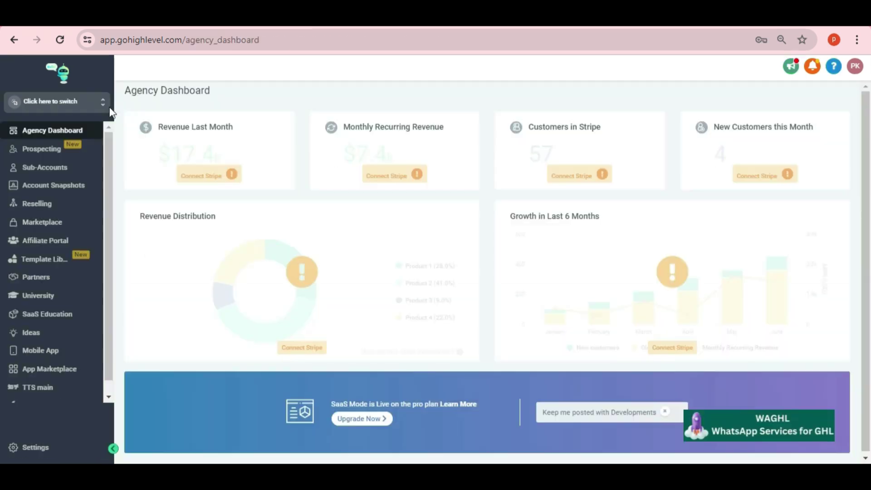
{"action": "left_click", "coordinate": [102, 109]}
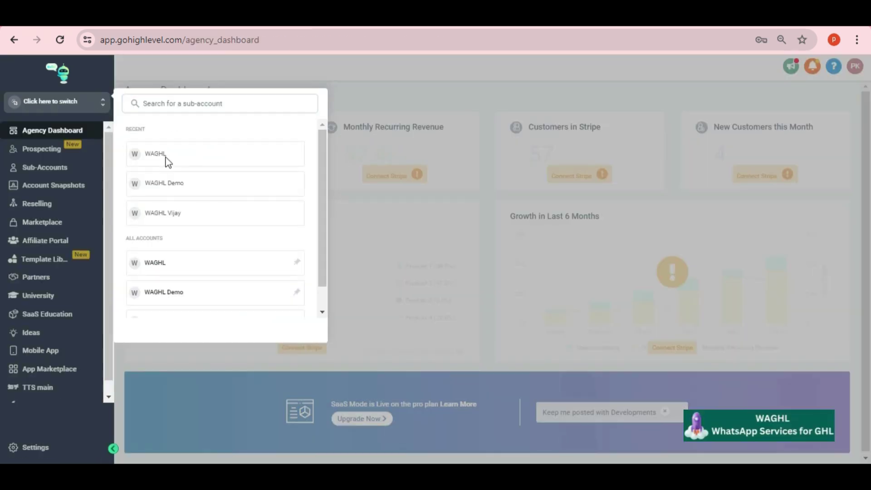
Switch into the WAGHL sub-account and send 'hi' to a contact from Conversations
{"action": "left_click", "coordinate": [167, 161]}
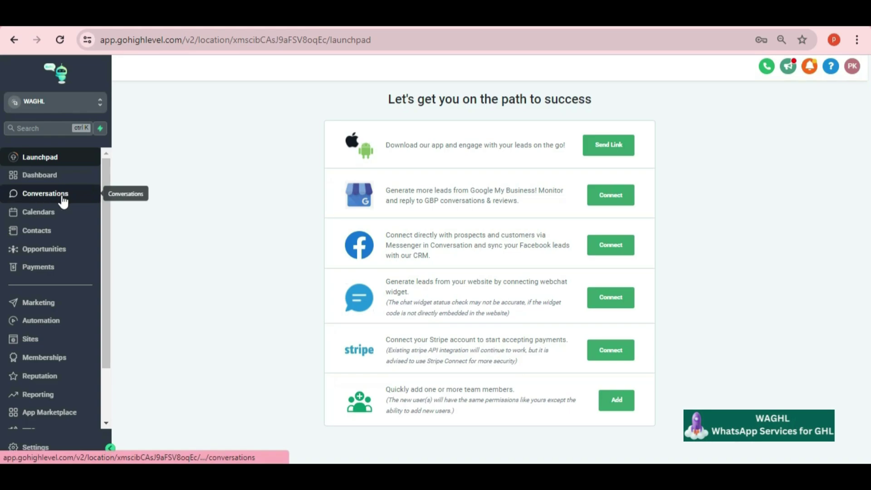
{"action": "left_click", "coordinate": [46, 197]}
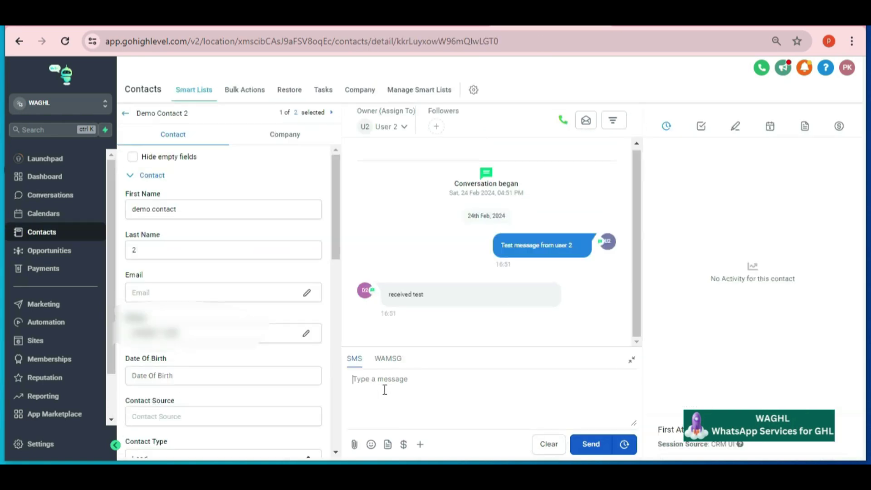
{"action": "type", "text": "hi"}
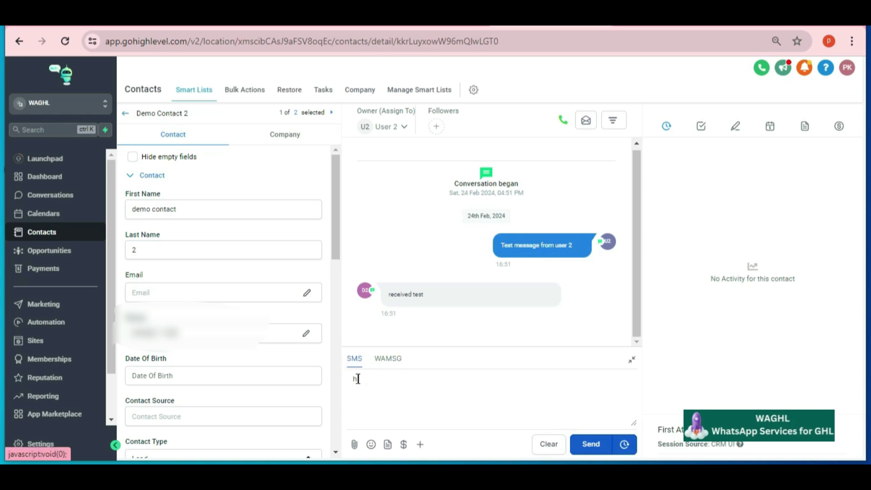
{"action": "key", "text": "Return"}
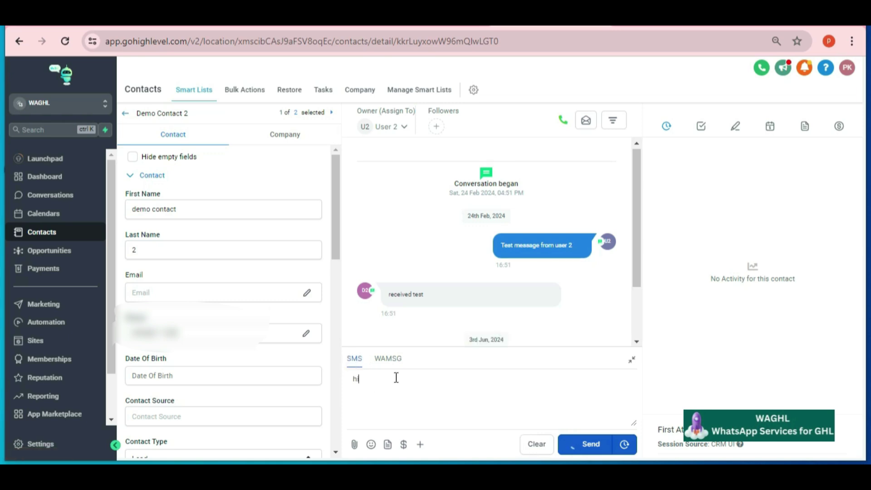
Switch the reply channel to WAMSG and send 'Test WhatsApp message' to the contact
{"action": "left_click", "coordinate": [390, 365]}
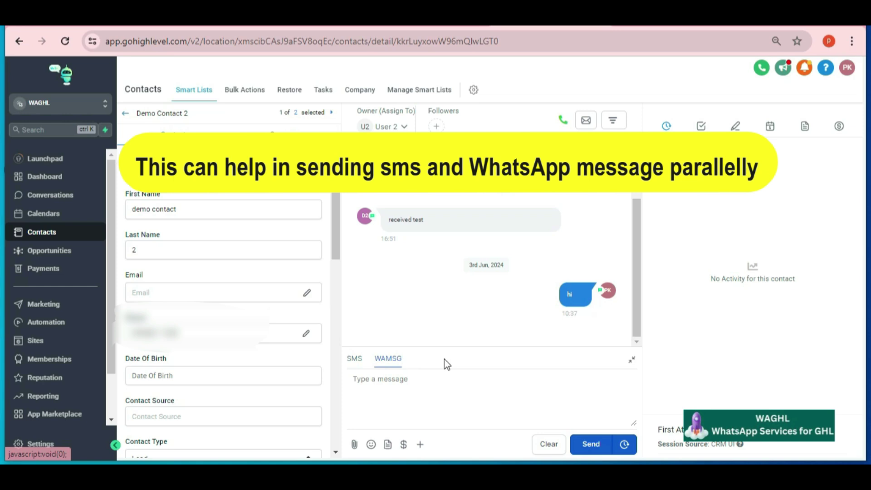
{"action": "type", "text": "whatsApp mes"}
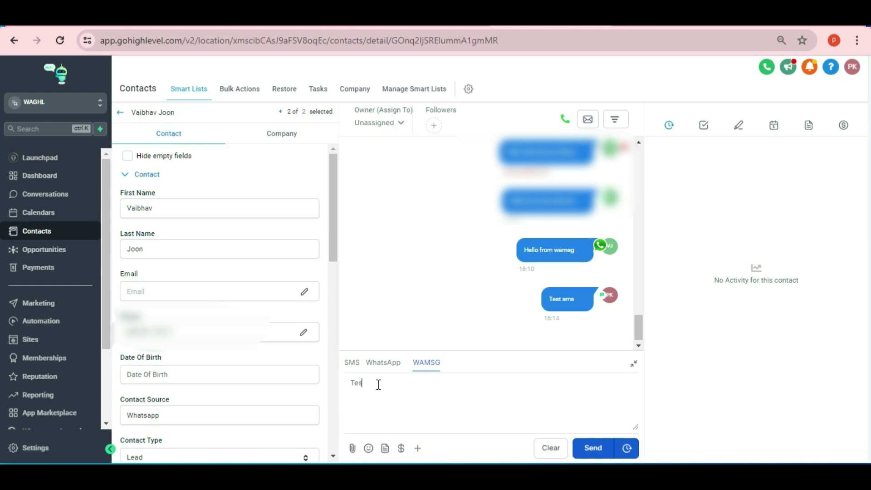
{"action": "type", "text": "t WhatsApp message"}
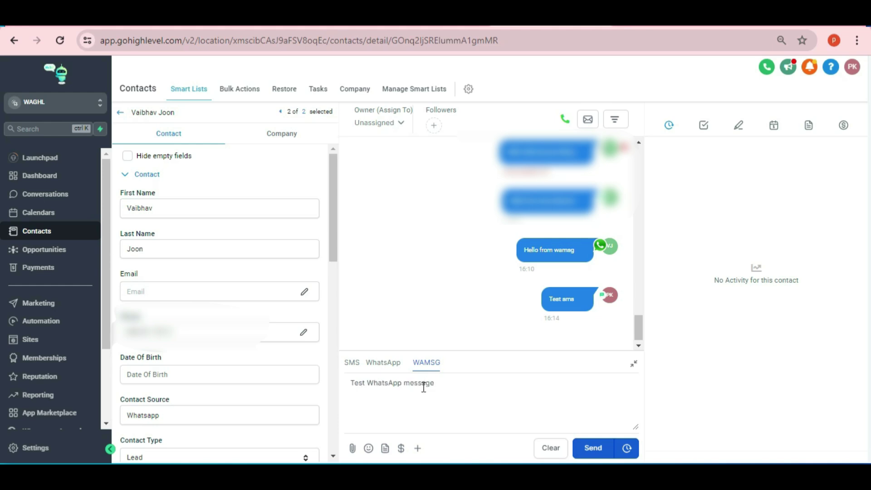
{"action": "key", "text": "Return"}
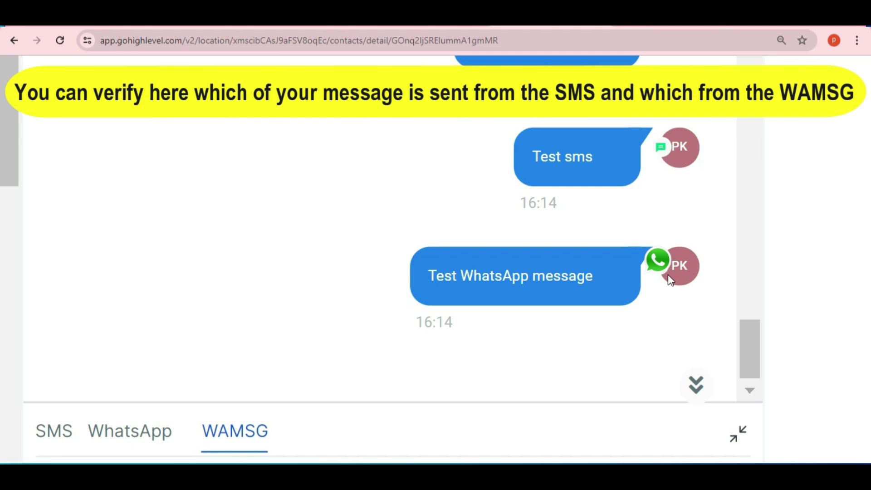
{"action": "scroll", "coordinate": [721, 257], "scroll_direction": "down", "scroll_amount": 1}
{"action": "scroll", "coordinate": [721, 256], "scroll_direction": "right", "scroll_amount": 1}
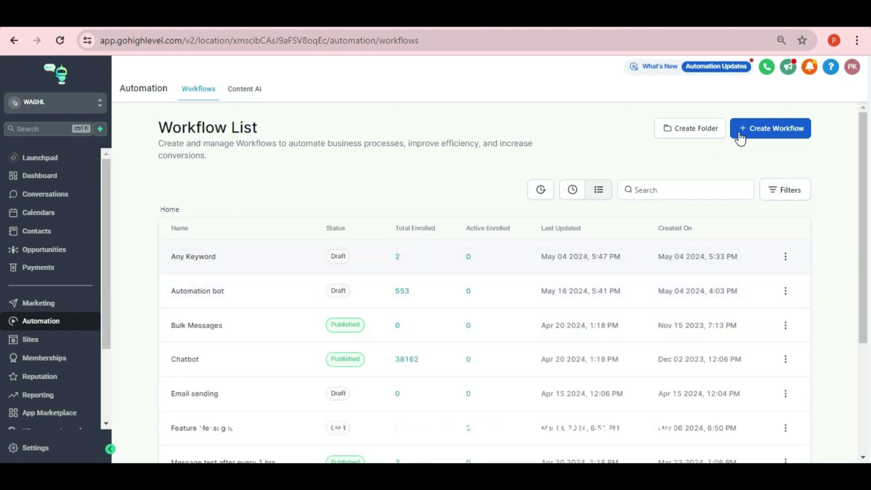
Create a workflow from scratch and add a Wa Send WhatsApp Media action, opening its settings
{"action": "left_click", "coordinate": [772, 135]}
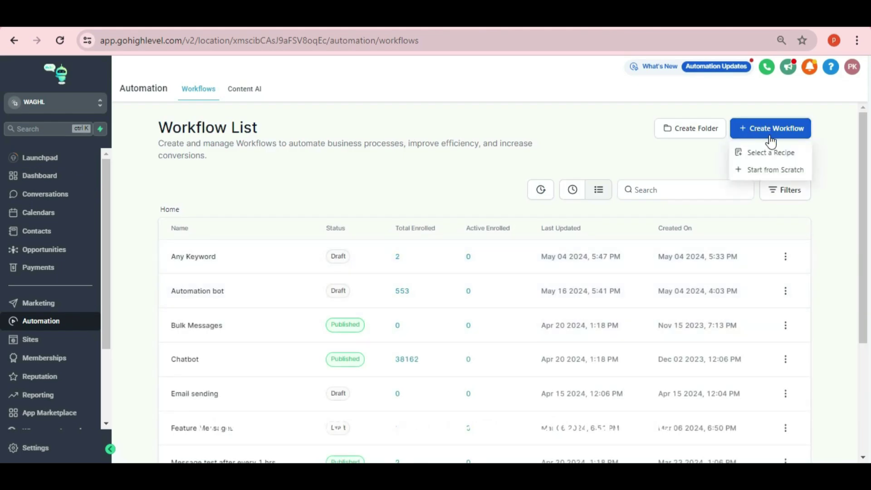
{"action": "left_click", "coordinate": [771, 172]}
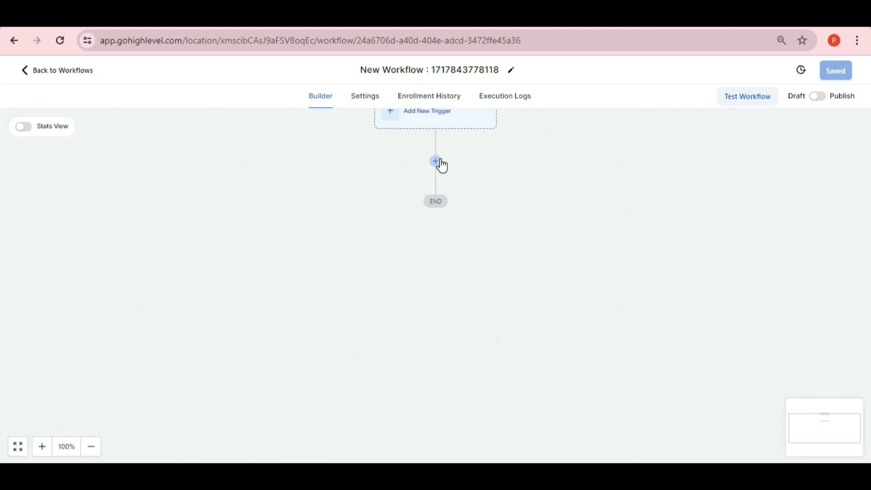
{"action": "left_click", "coordinate": [436, 162]}
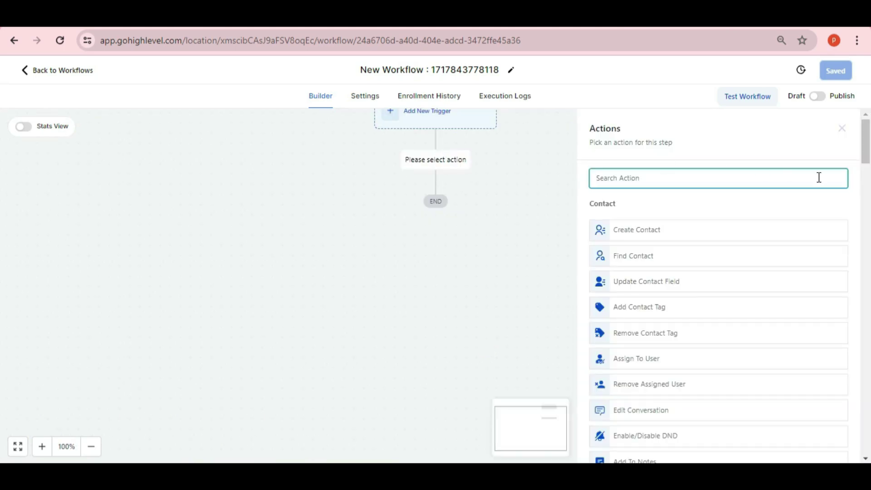
{"action": "left_click_drag", "start_coordinate": [866, 158], "coordinate": [0, 461]}
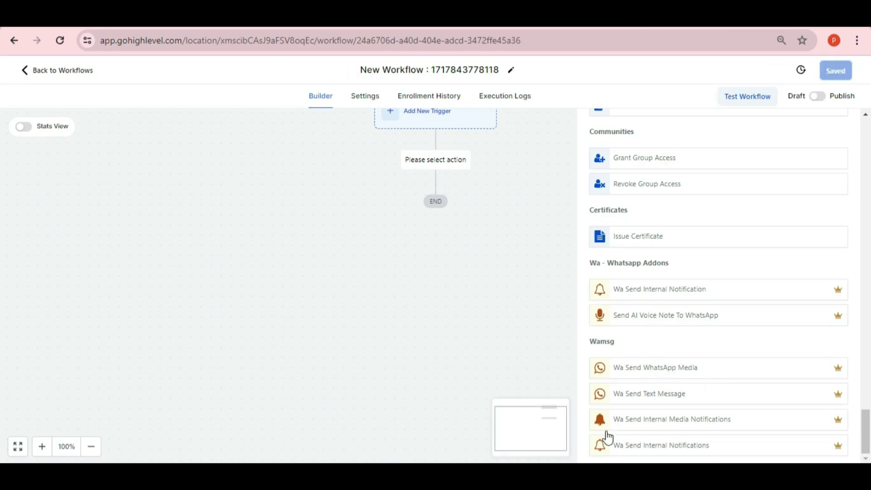
{"action": "left_click", "coordinate": [682, 373]}
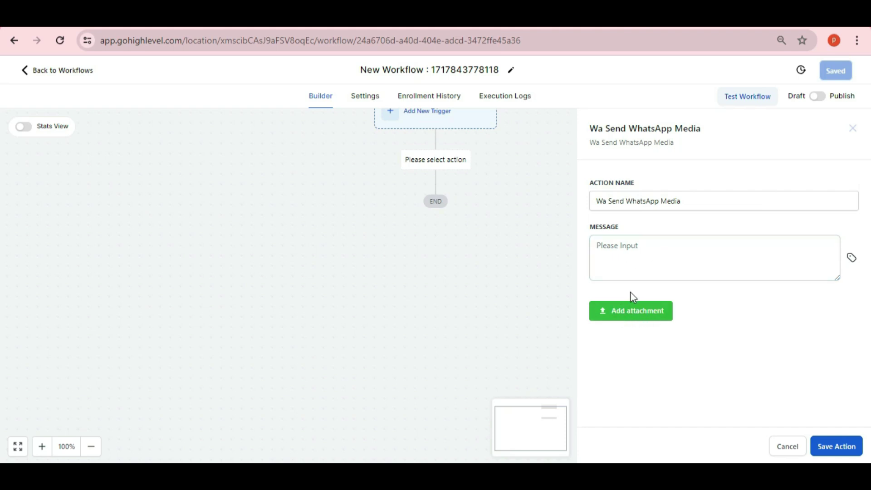
Try the media action's attachment picker, then discard the action without saving
{"action": "left_click", "coordinate": [625, 310]}
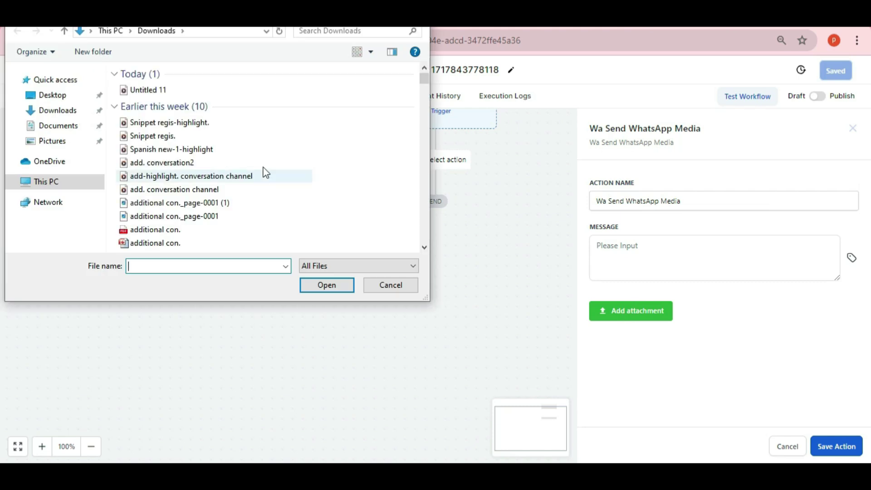
{"action": "left_click", "coordinate": [390, 287]}
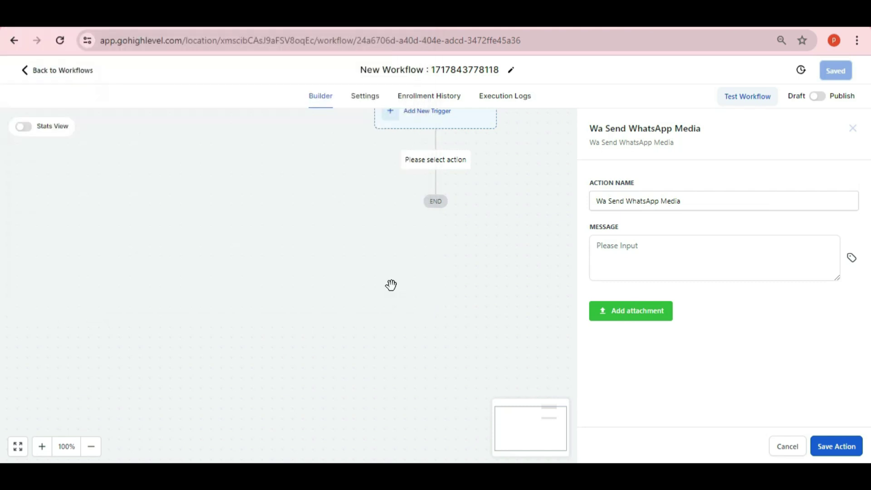
{"action": "left_click", "coordinate": [787, 447]}
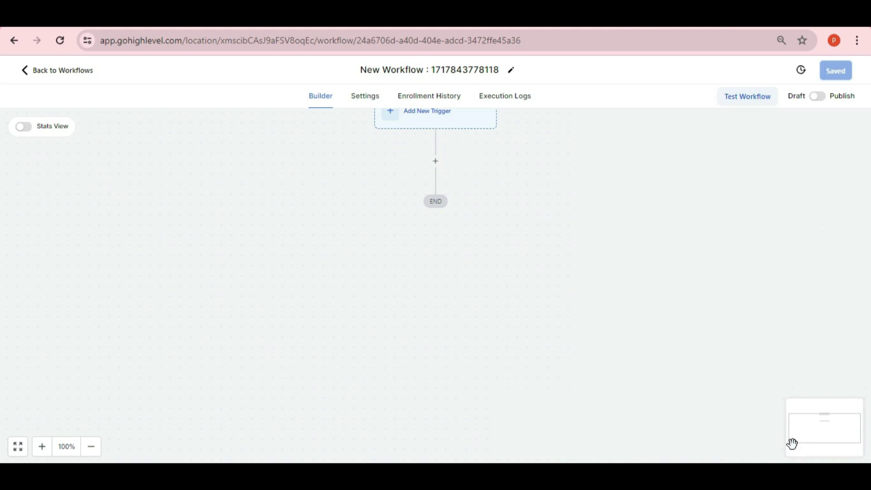
Preview the Wa Send Text Message action, discard it, and reopen the Wamsg action list
{"action": "left_click", "coordinate": [436, 159]}
{"action": "scroll", "coordinate": [719, 290], "scroll_direction": "down", "scroll_amount": 15}
{"action": "scroll", "coordinate": [779, 449], "scroll_direction": "down", "scroll_amount": 2}
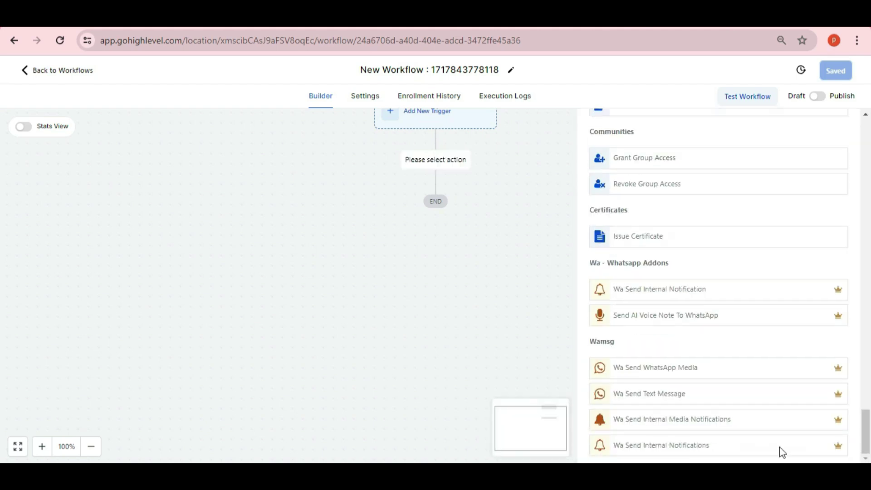
{"action": "left_click", "coordinate": [671, 402]}
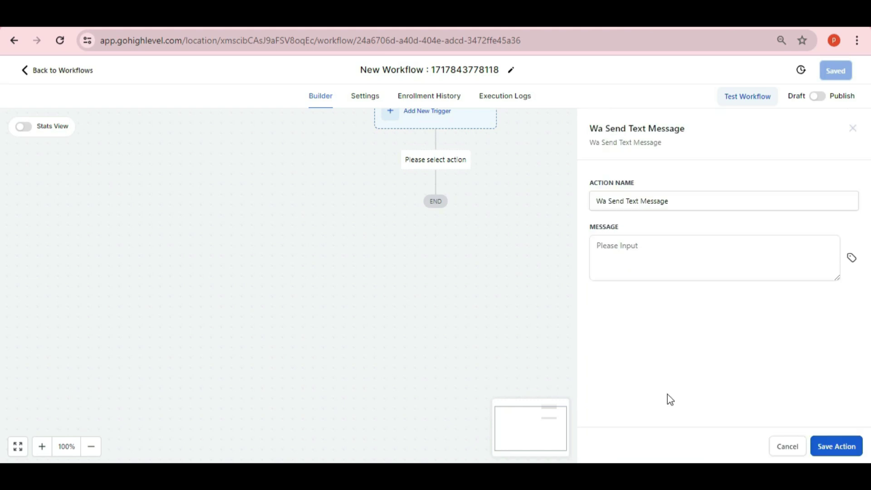
{"action": "left_click", "coordinate": [639, 246]}
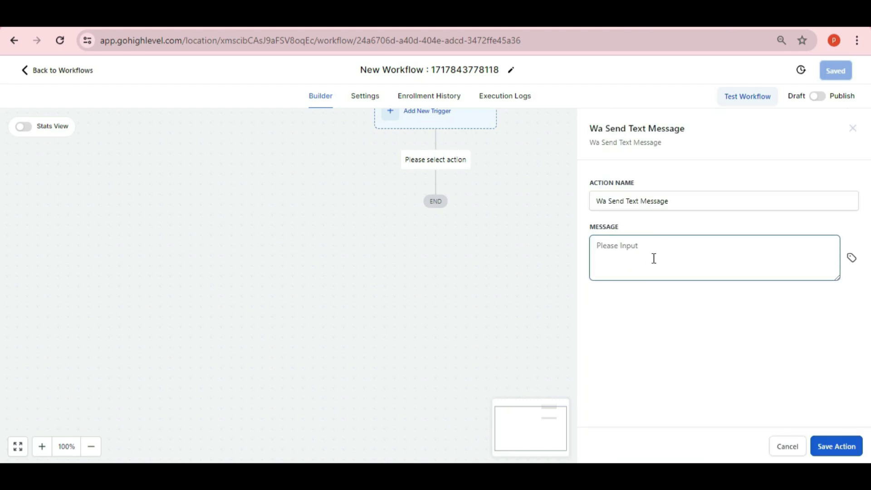
{"action": "left_click", "coordinate": [783, 449]}
{"action": "left_click", "coordinate": [433, 156]}
{"action": "scroll", "coordinate": [662, 431], "scroll_direction": "down", "scroll_amount": 20}
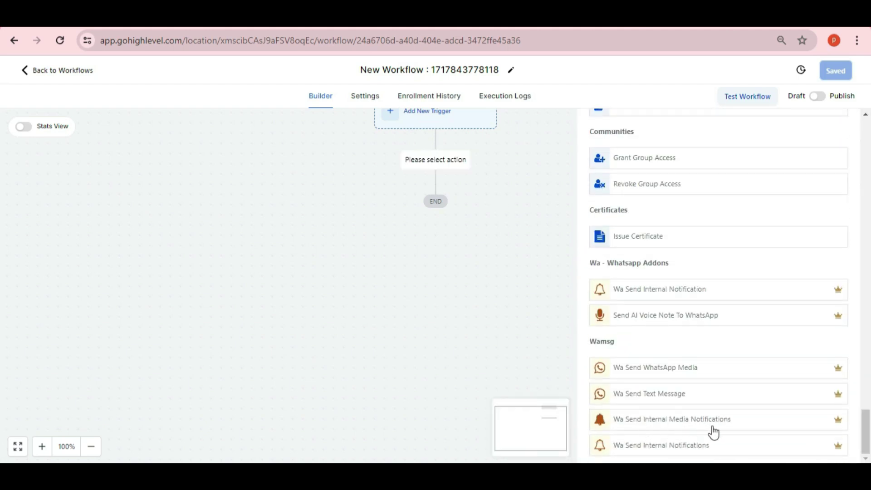
{"action": "left_click", "coordinate": [654, 422]}
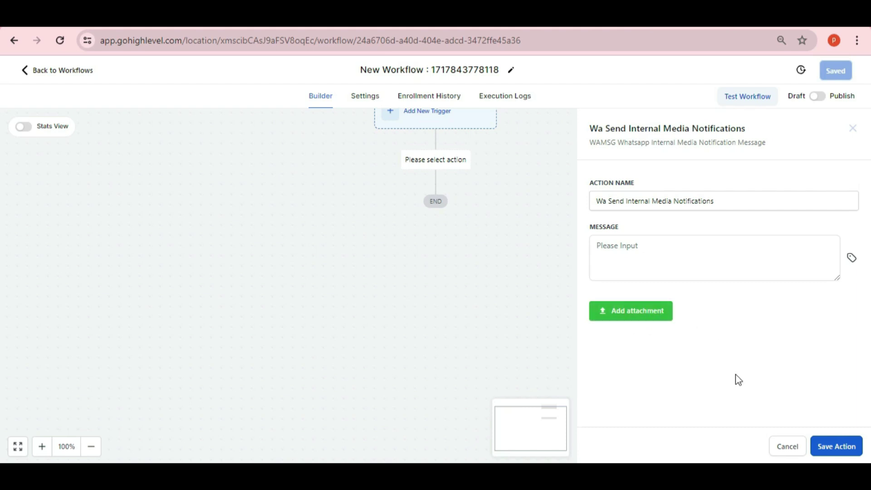
{"action": "left_click", "coordinate": [785, 444]}
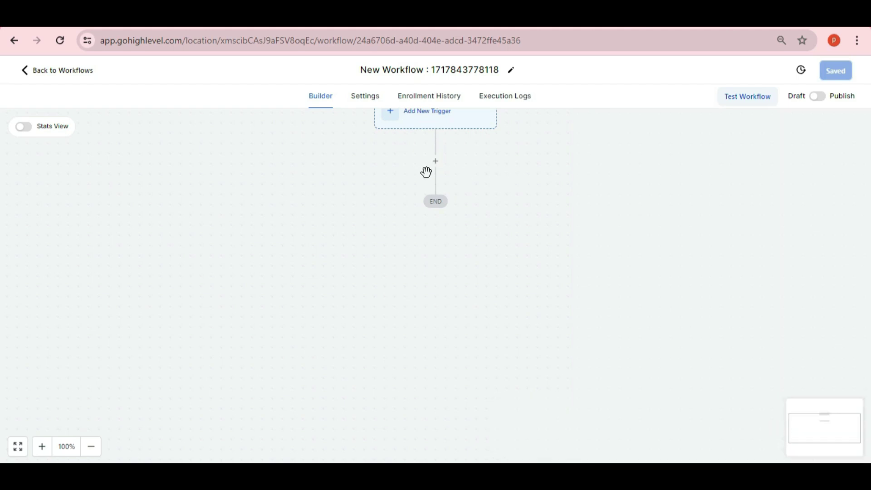
{"action": "left_click", "coordinate": [435, 162]}
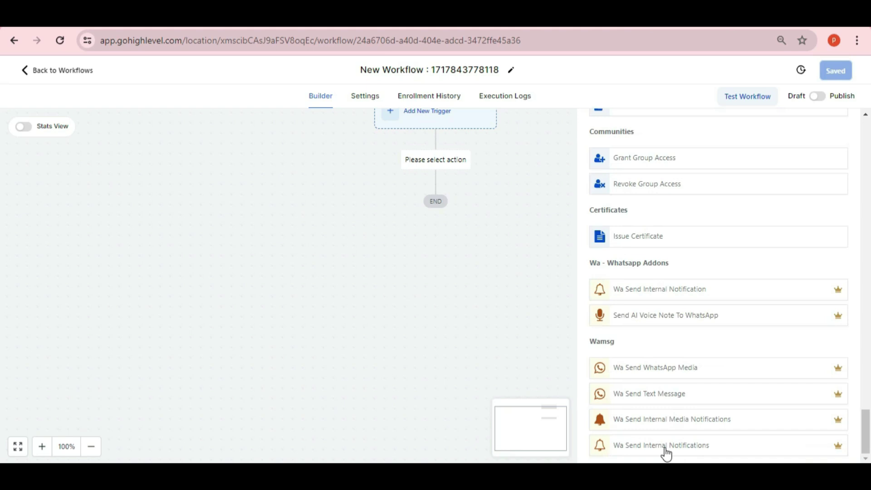
{"action": "left_click", "coordinate": [669, 445]}
{"action": "left_click", "coordinate": [634, 249]}
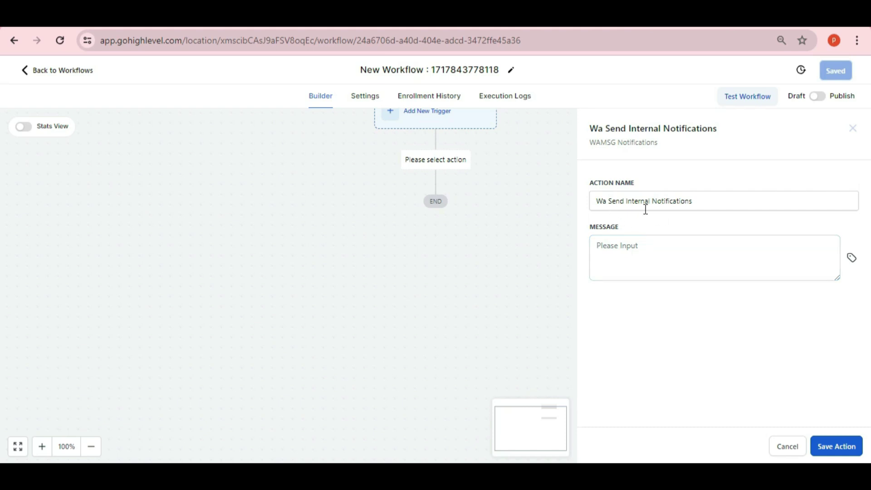
{"action": "left_click", "coordinate": [792, 451]}
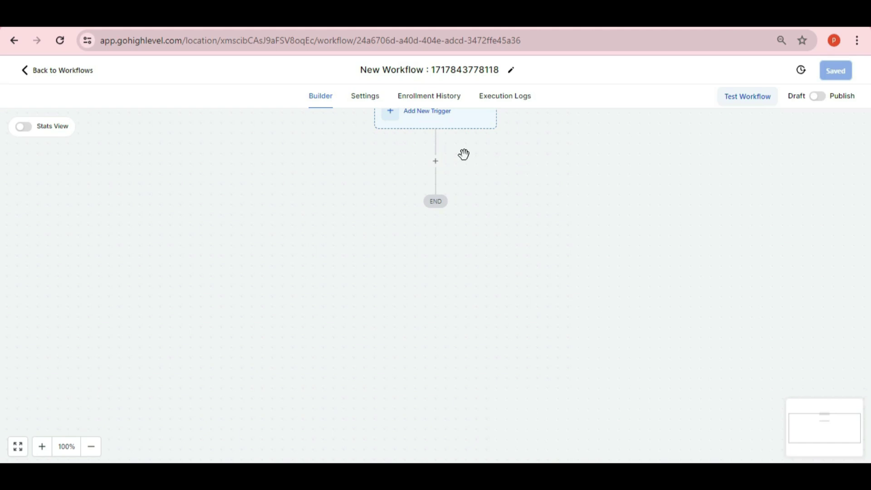
{"action": "left_click", "coordinate": [436, 162]}
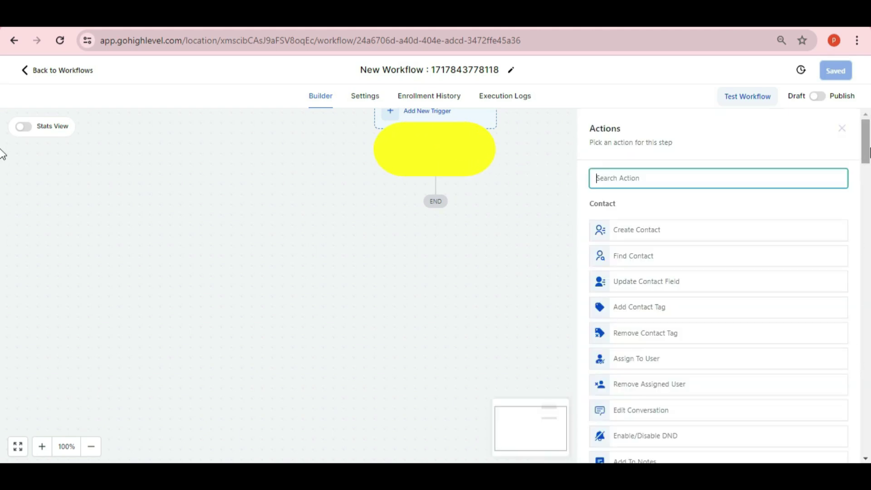
{"action": "left_click_drag", "start_coordinate": [868, 154], "coordinate": [865, 442]}
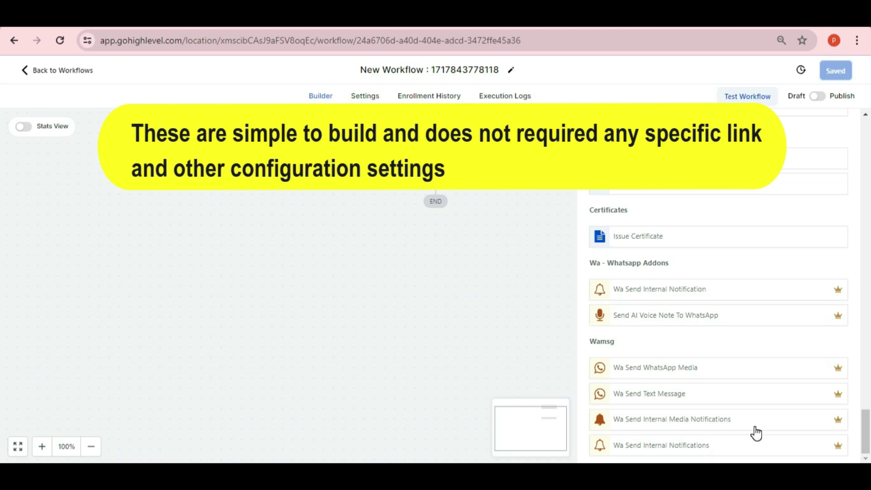
{"action": "left_click", "coordinate": [473, 291]}
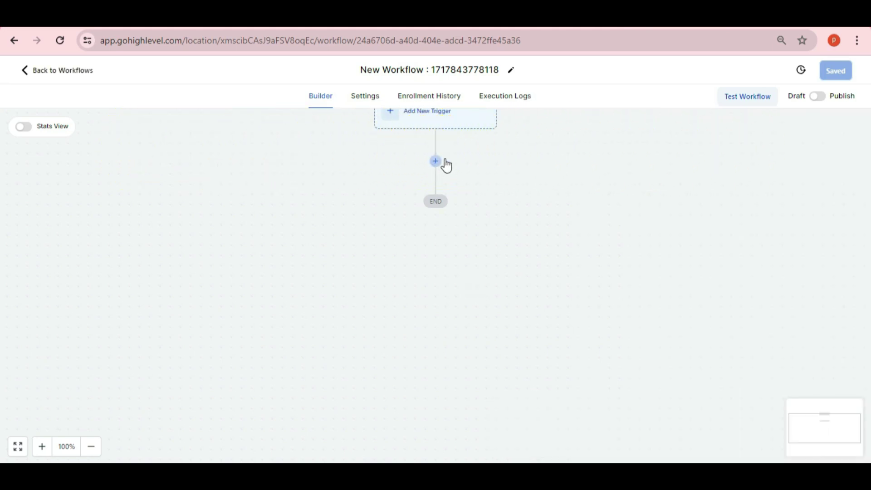
{"action": "left_click", "coordinate": [436, 161]}
{"action": "scroll", "coordinate": [718, 286], "scroll_direction": "down", "scroll_amount": 10}
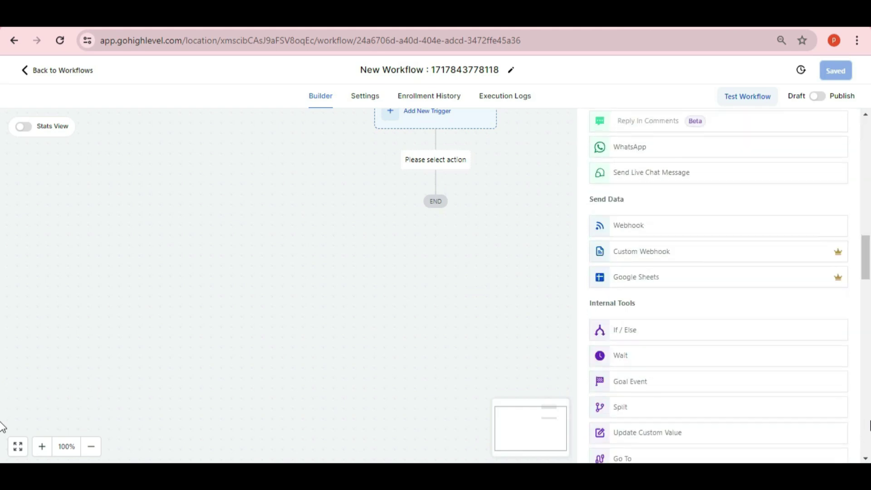